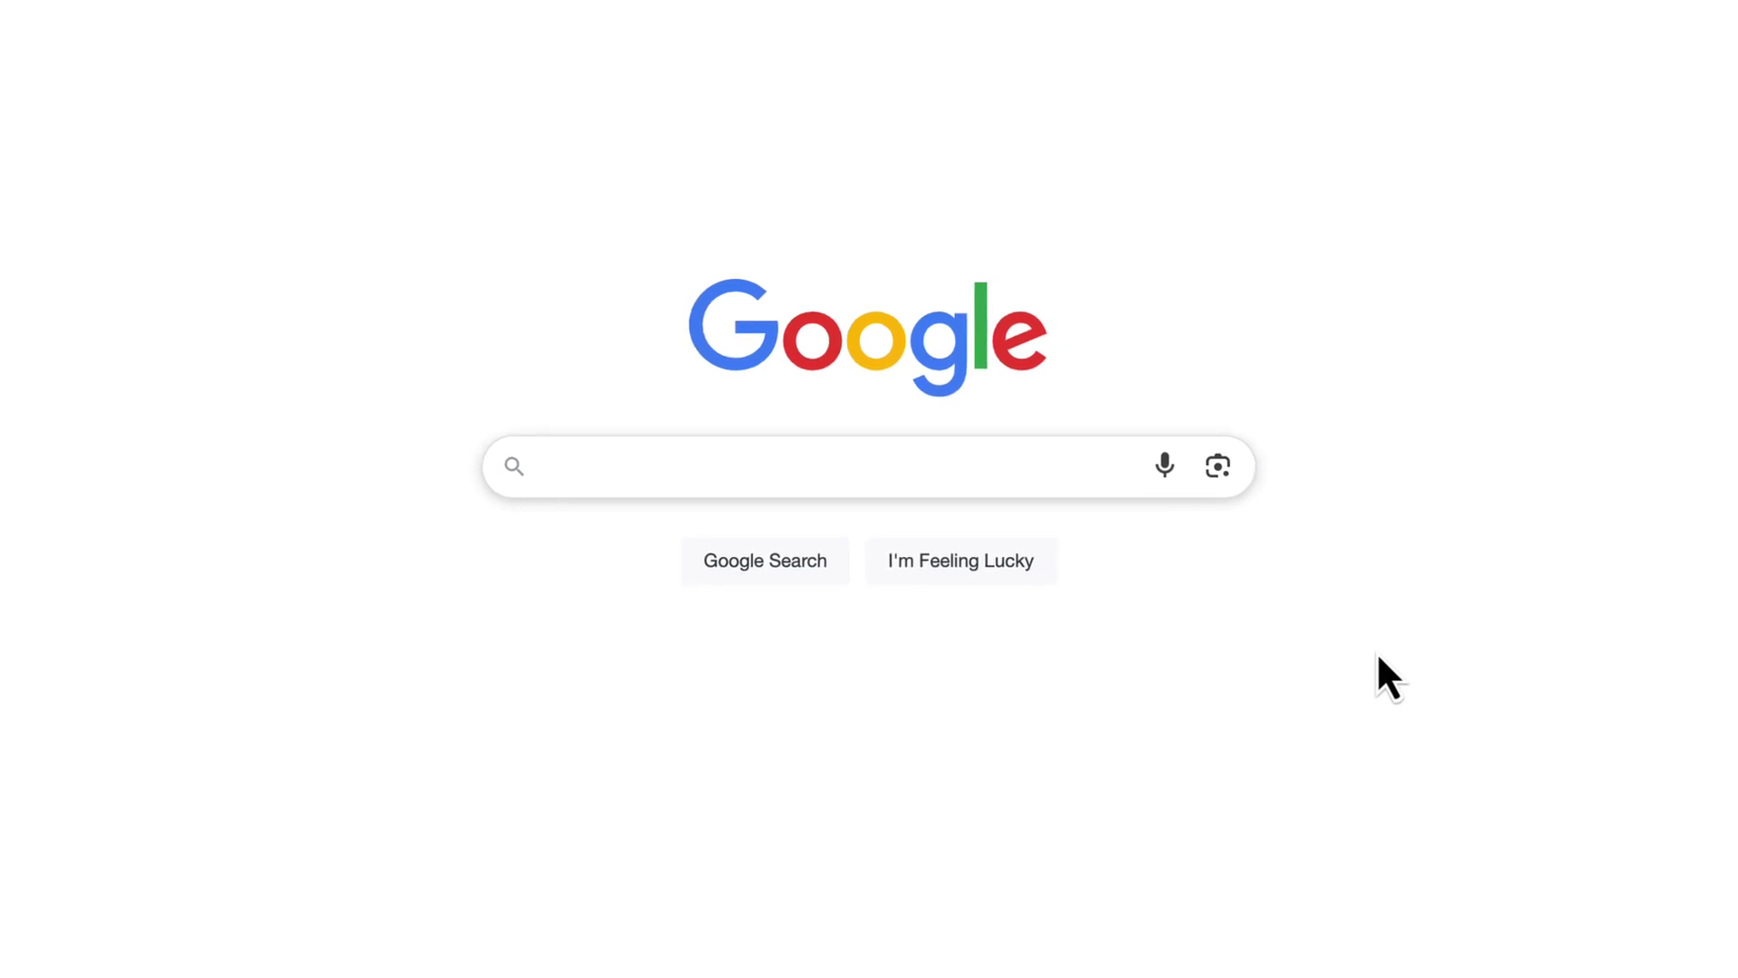
Step: Search Google for 'Google Search Console' and open the official Search Console result
{"action": "left_click", "coordinate": [790, 466]}
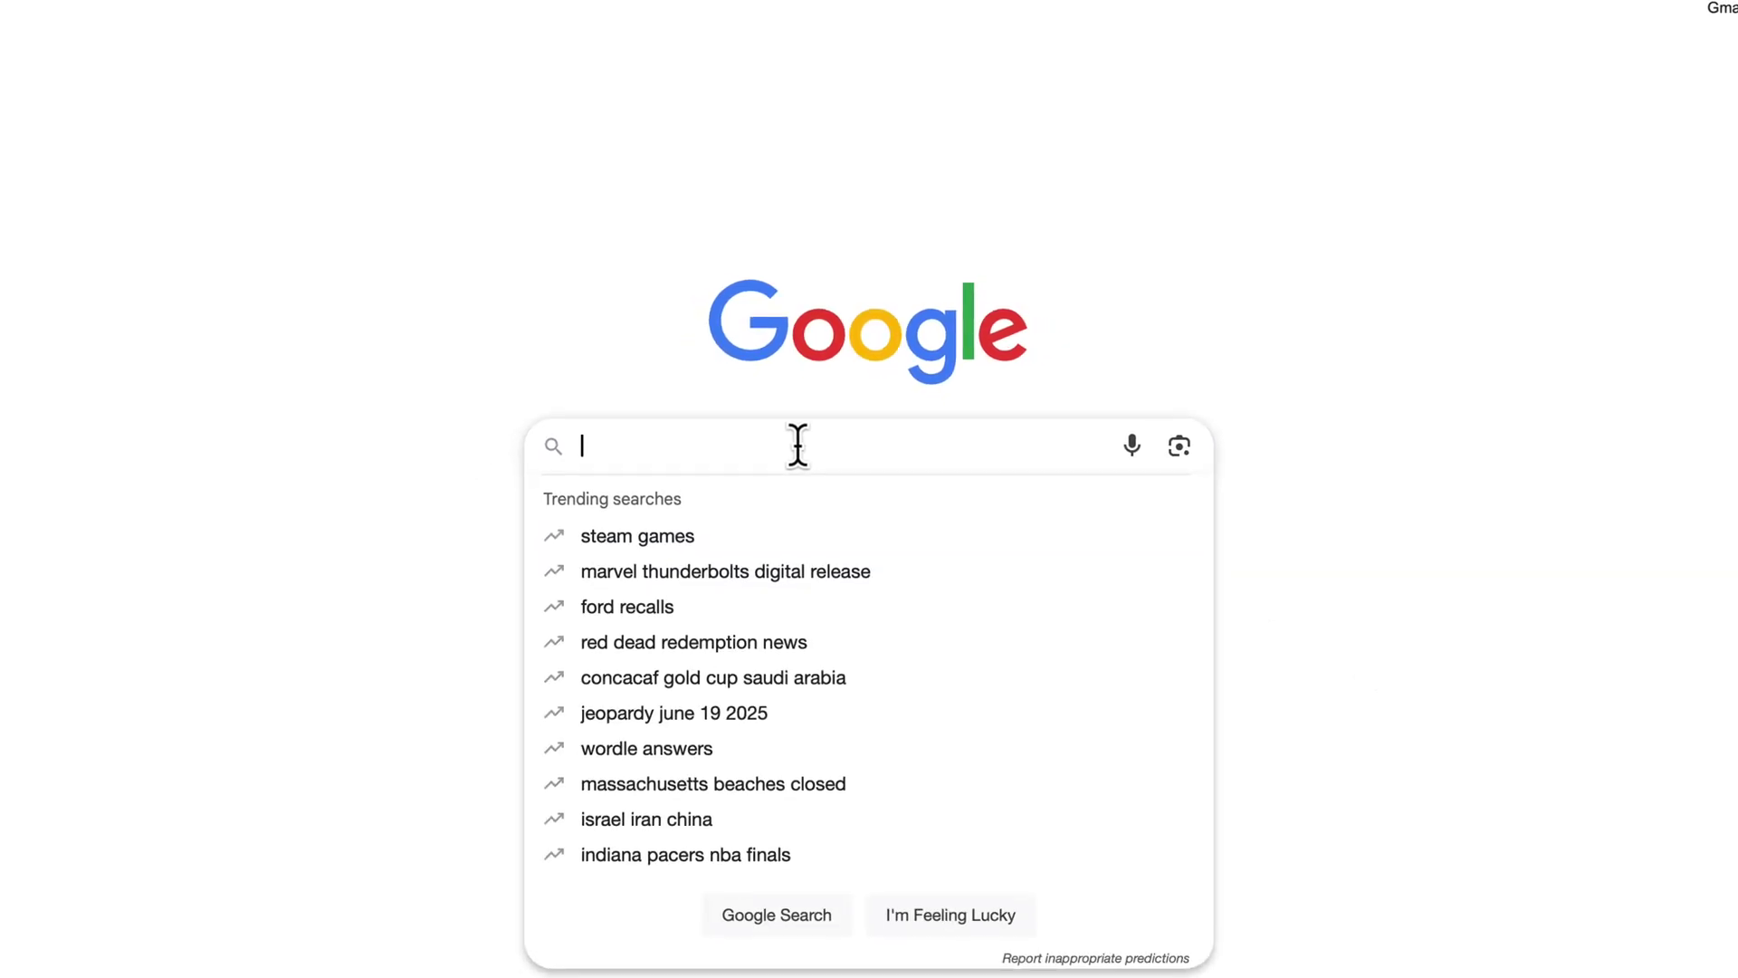
{"action": "type", "text": "Googl"}
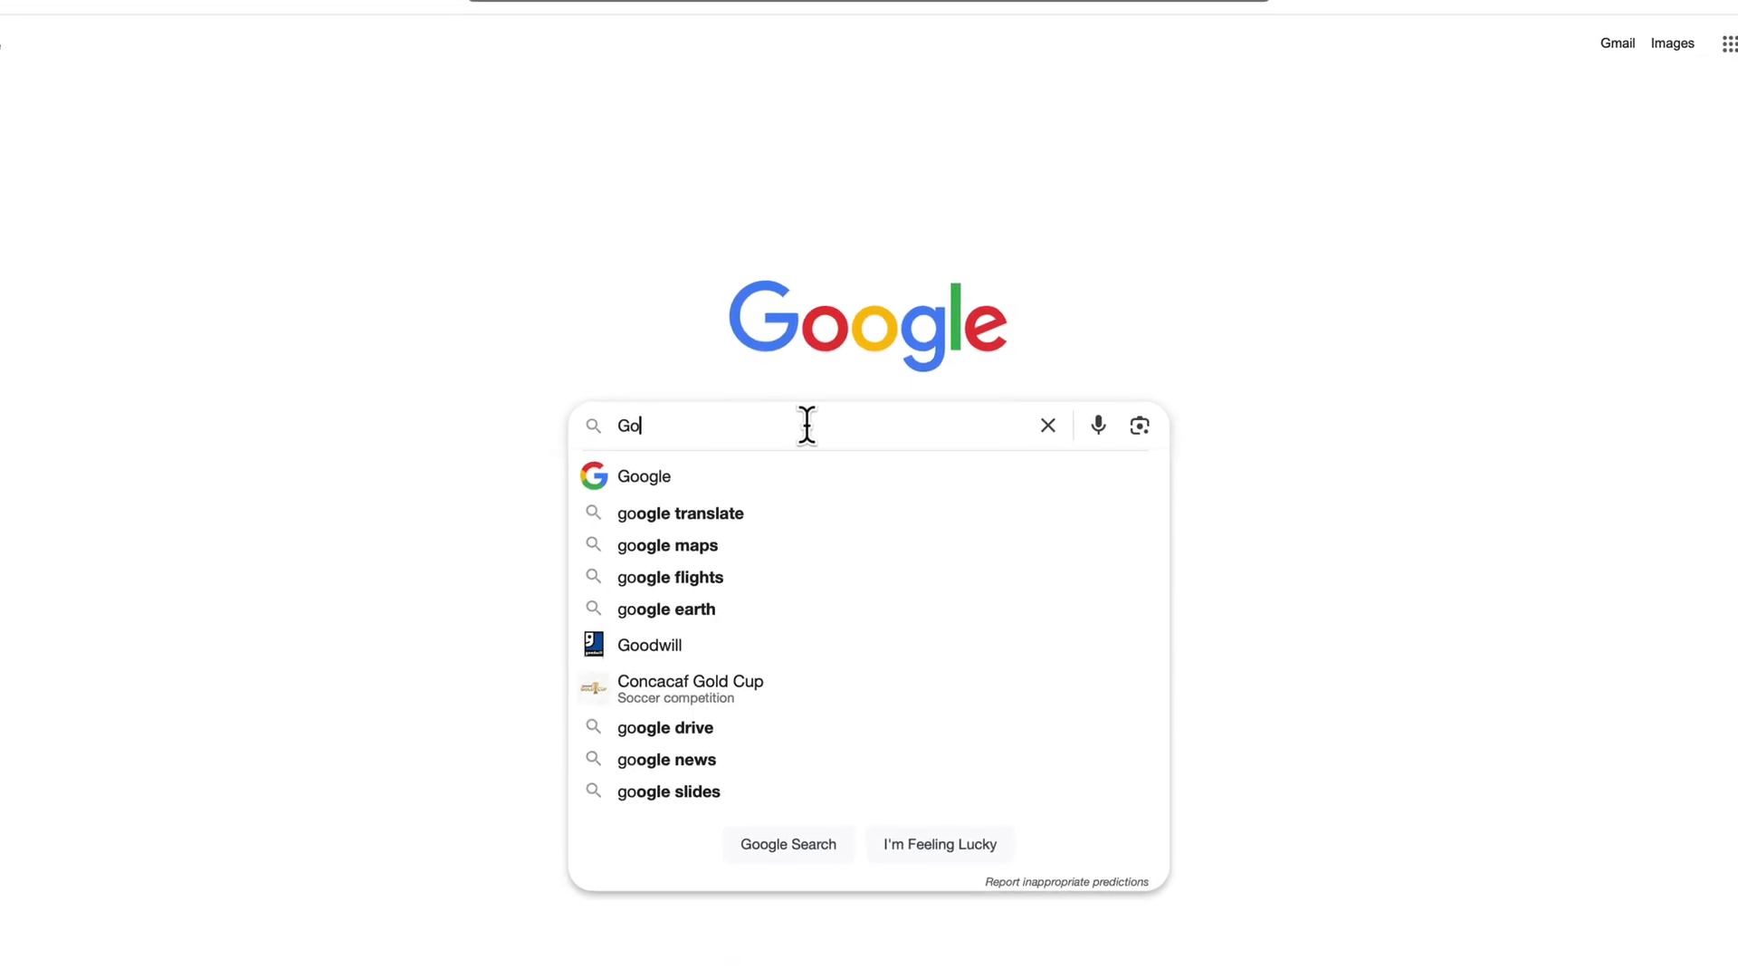
{"action": "type", "text": "e Search "}
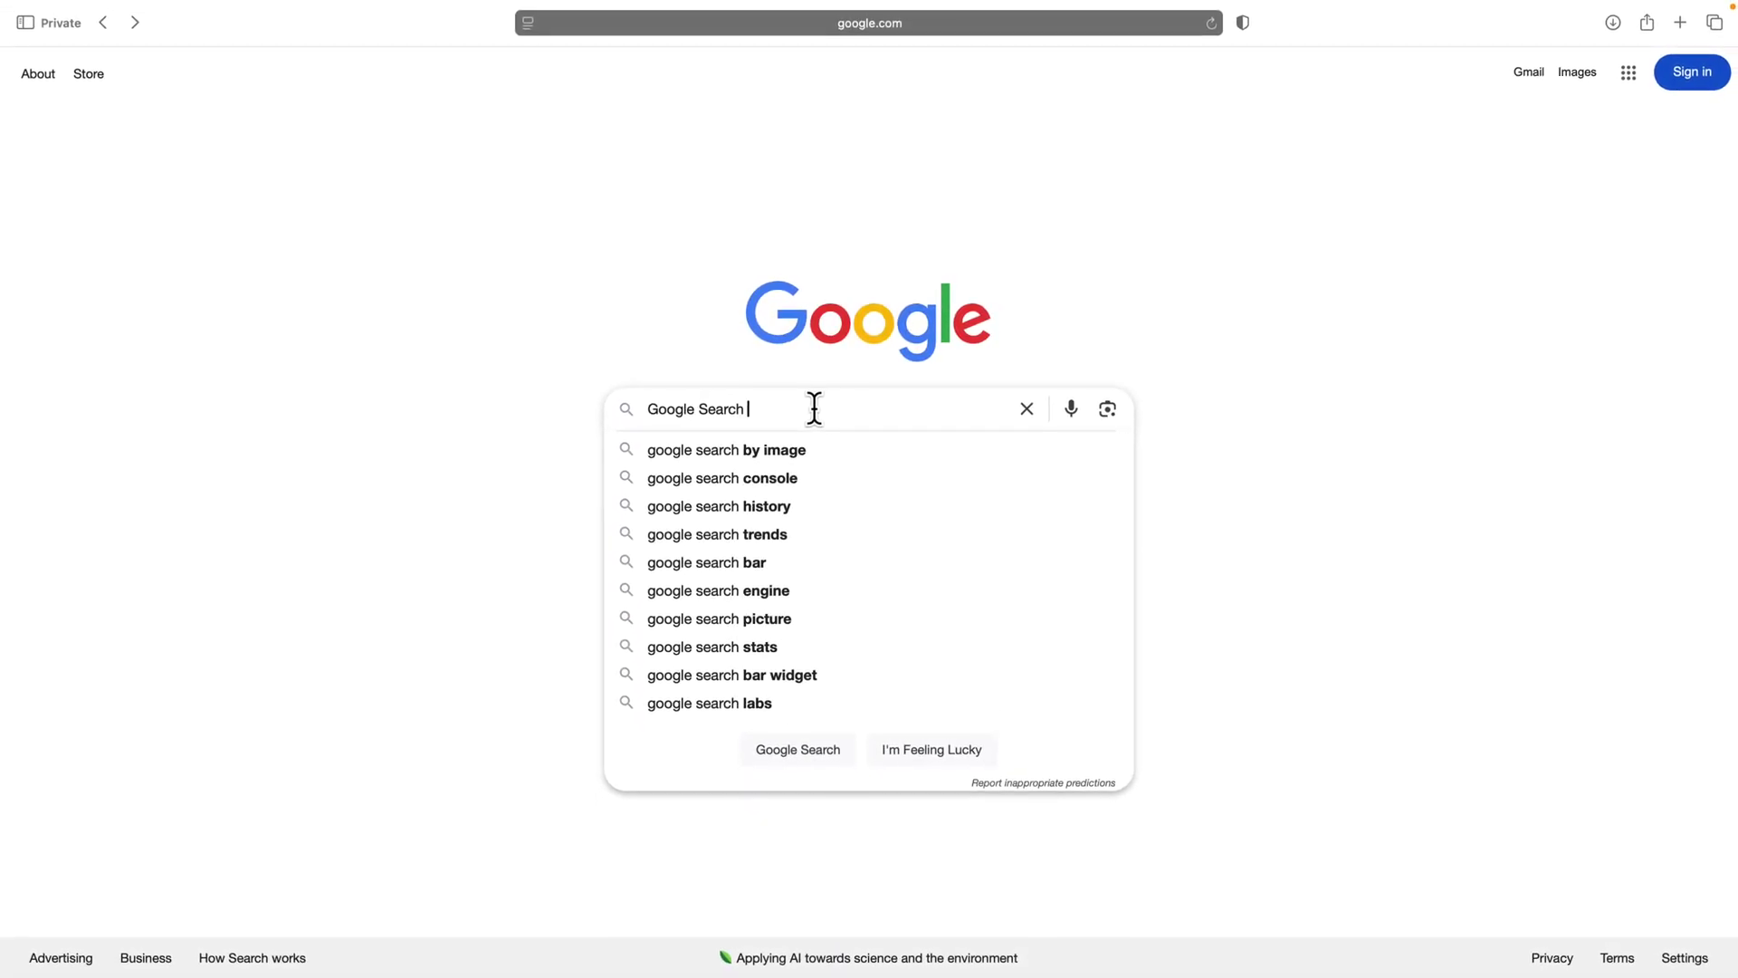
{"action": "type", "text": "Console"}
{"action": "key", "text": "Return"}
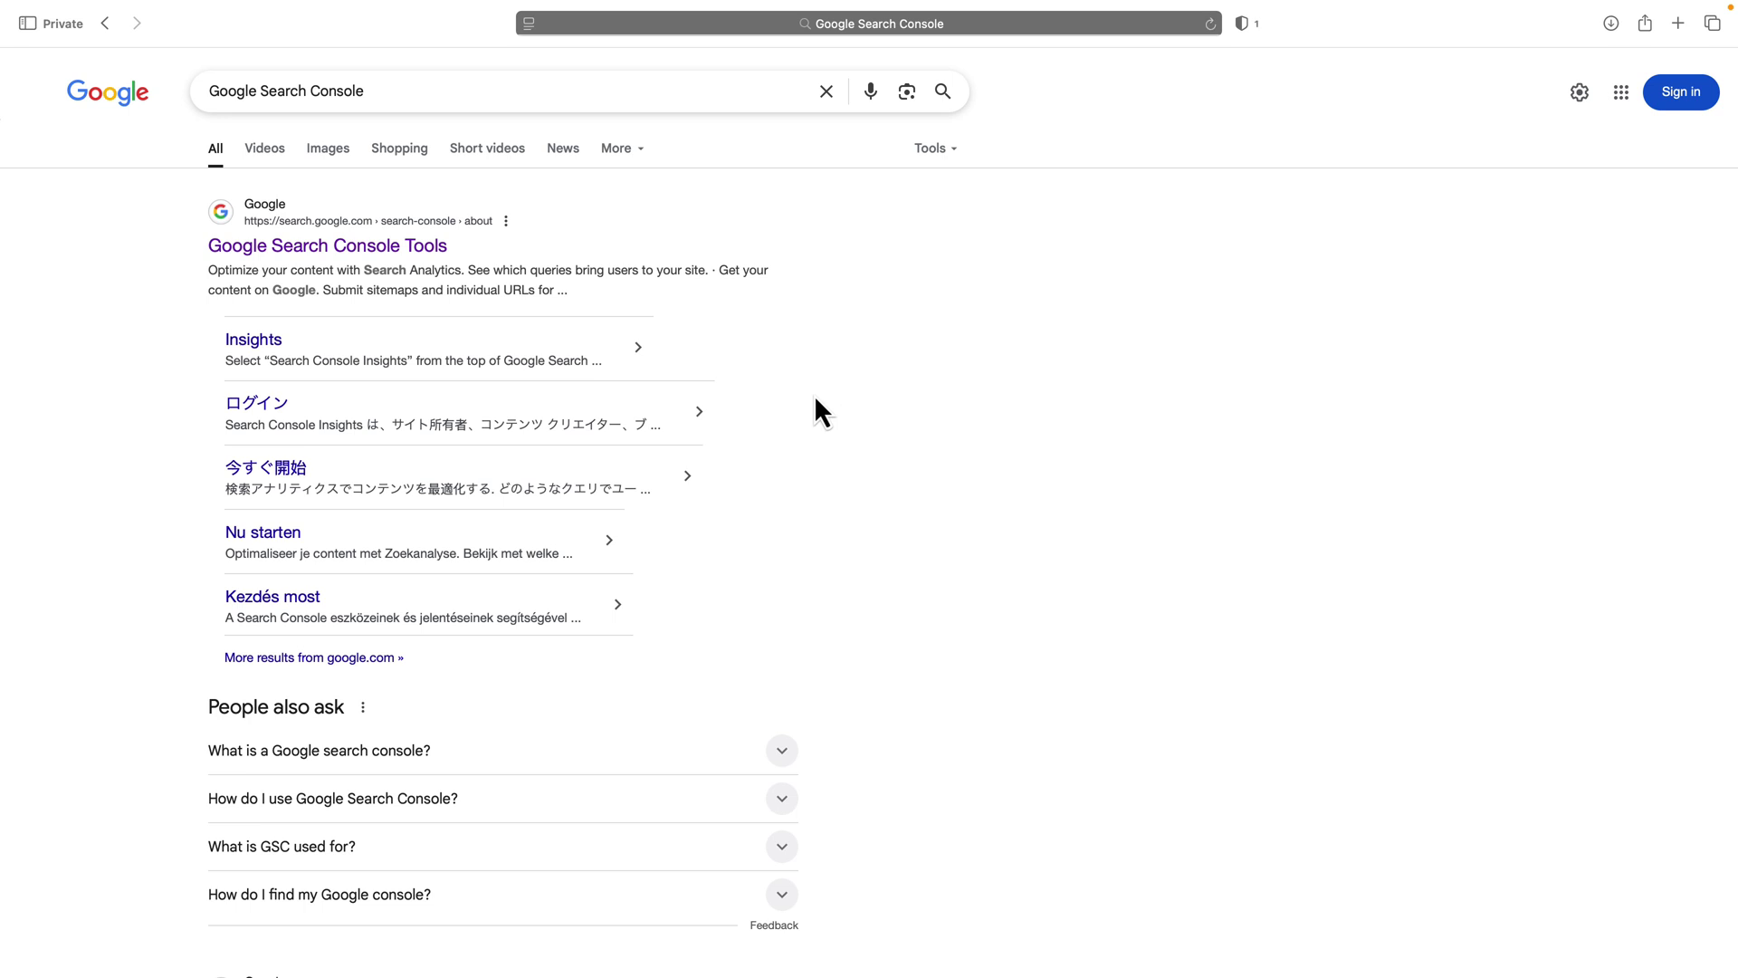
{"action": "left_click", "coordinate": [303, 256]}
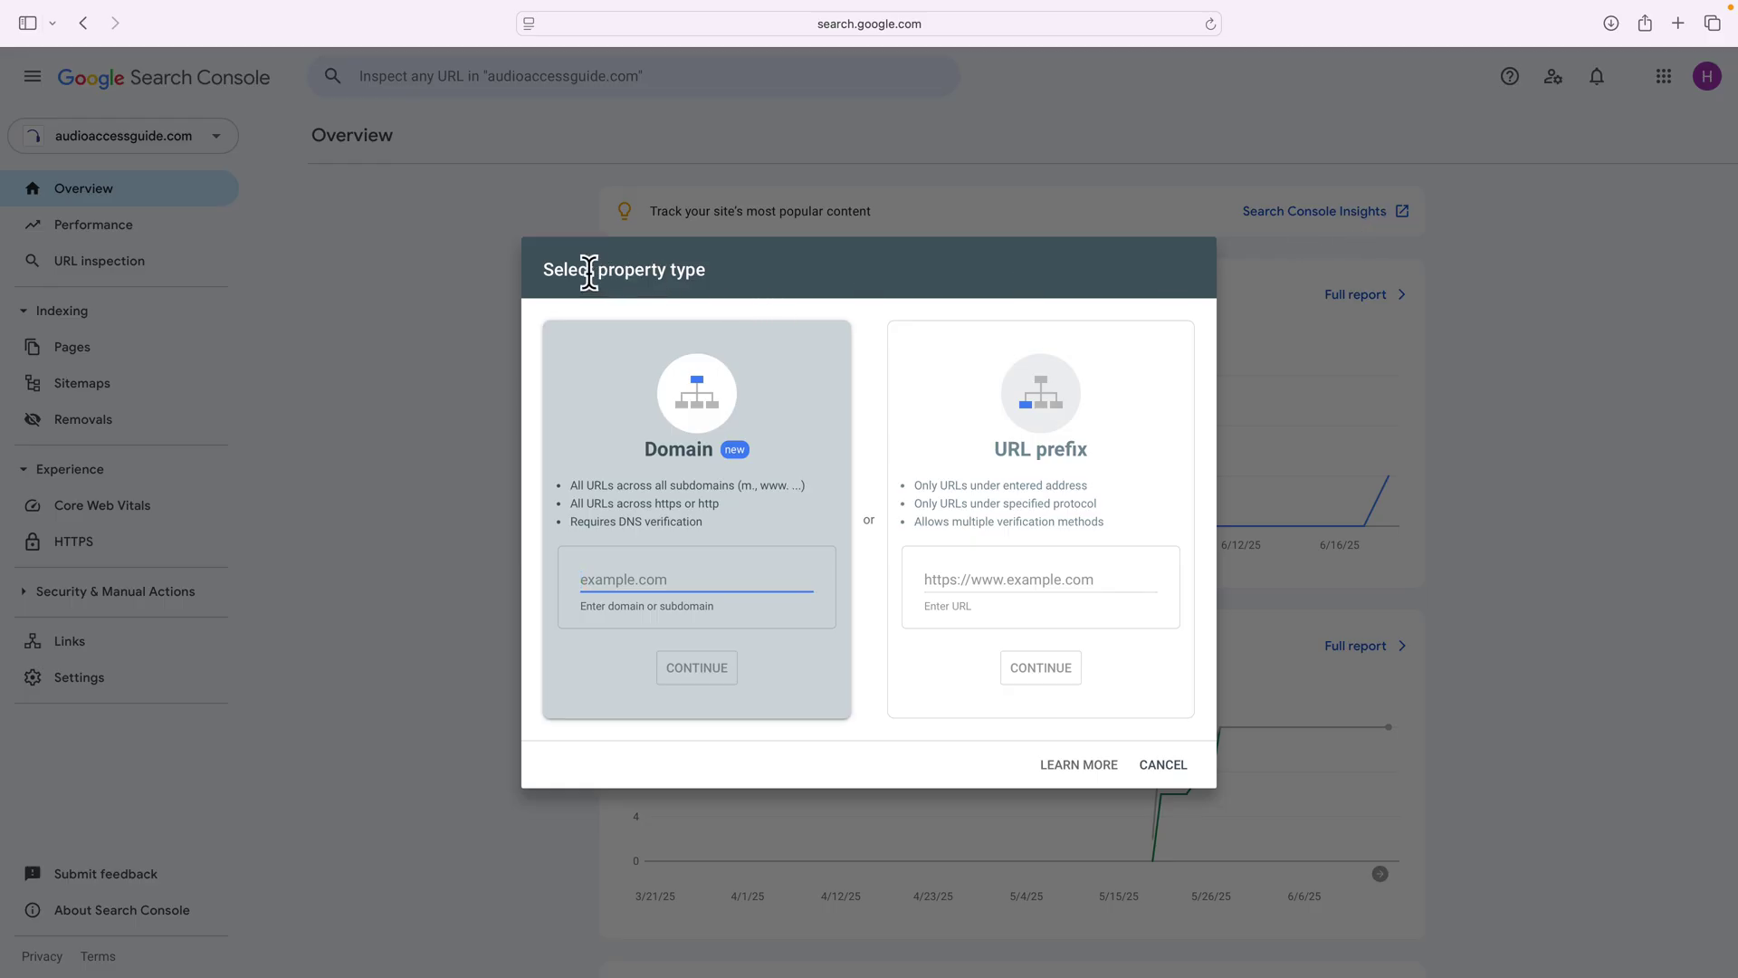
Step: Enter randomdomainname.com in the Domain field and continue to DNS ownership verification
{"action": "left_click_drag", "start_coordinate": [589, 269], "coordinate": [702, 272]}
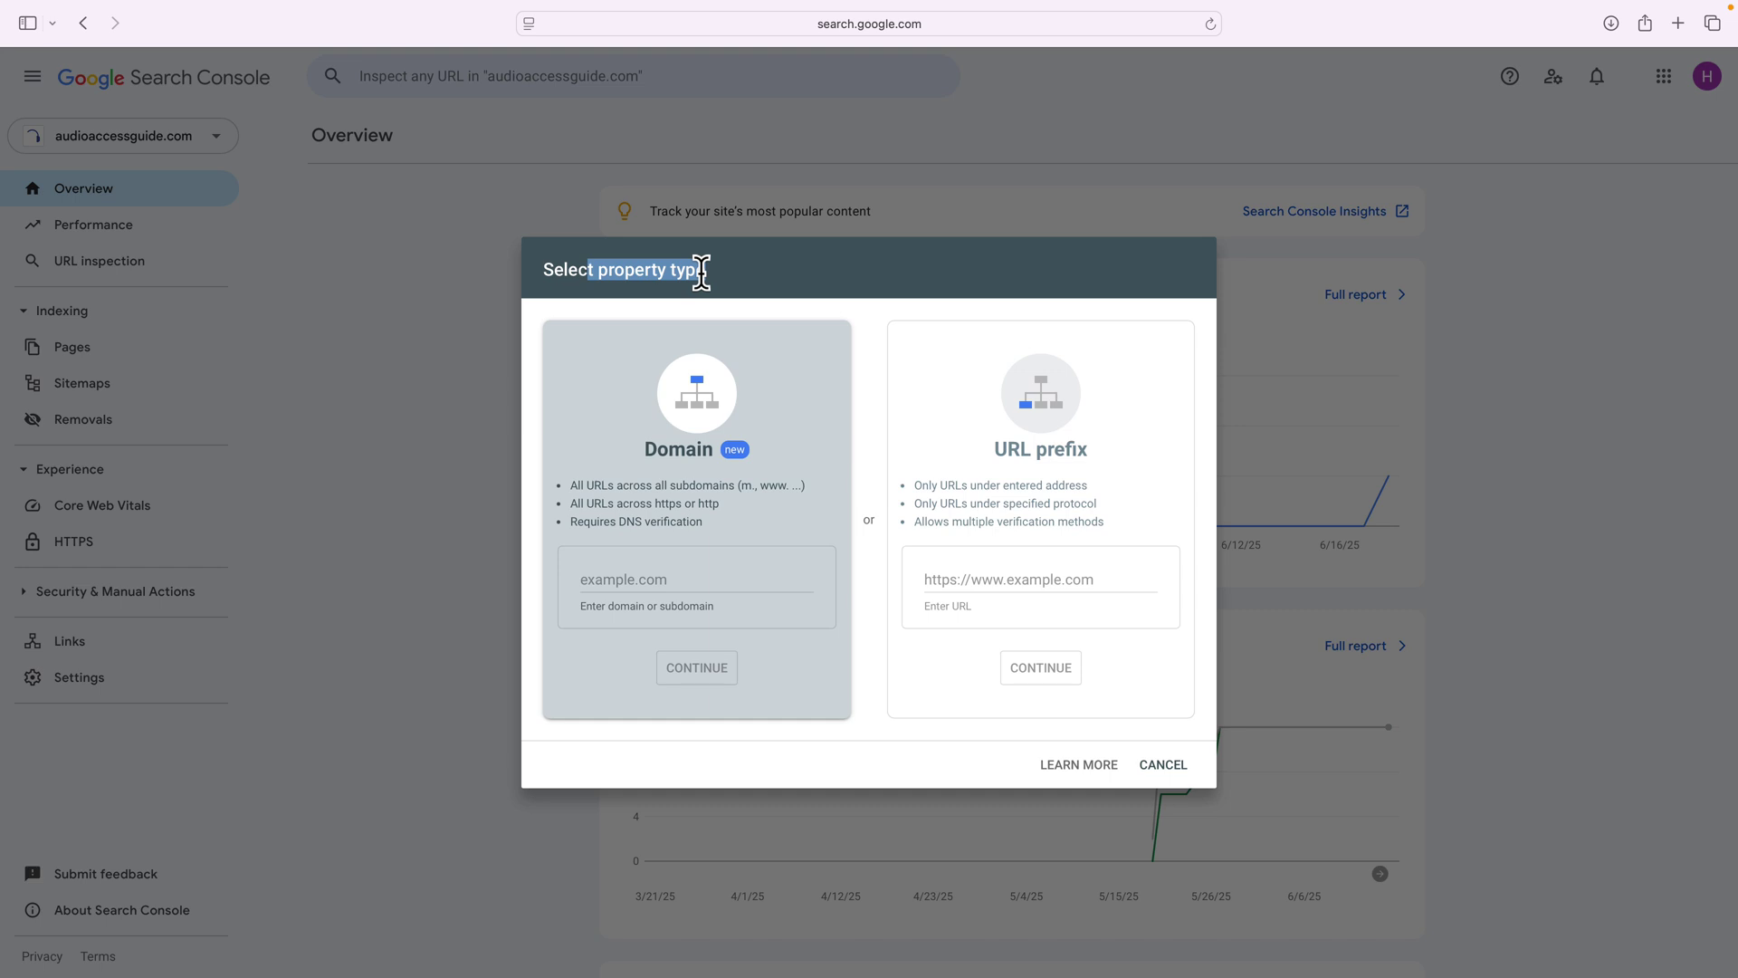
{"action": "left_click", "coordinate": [654, 581]}
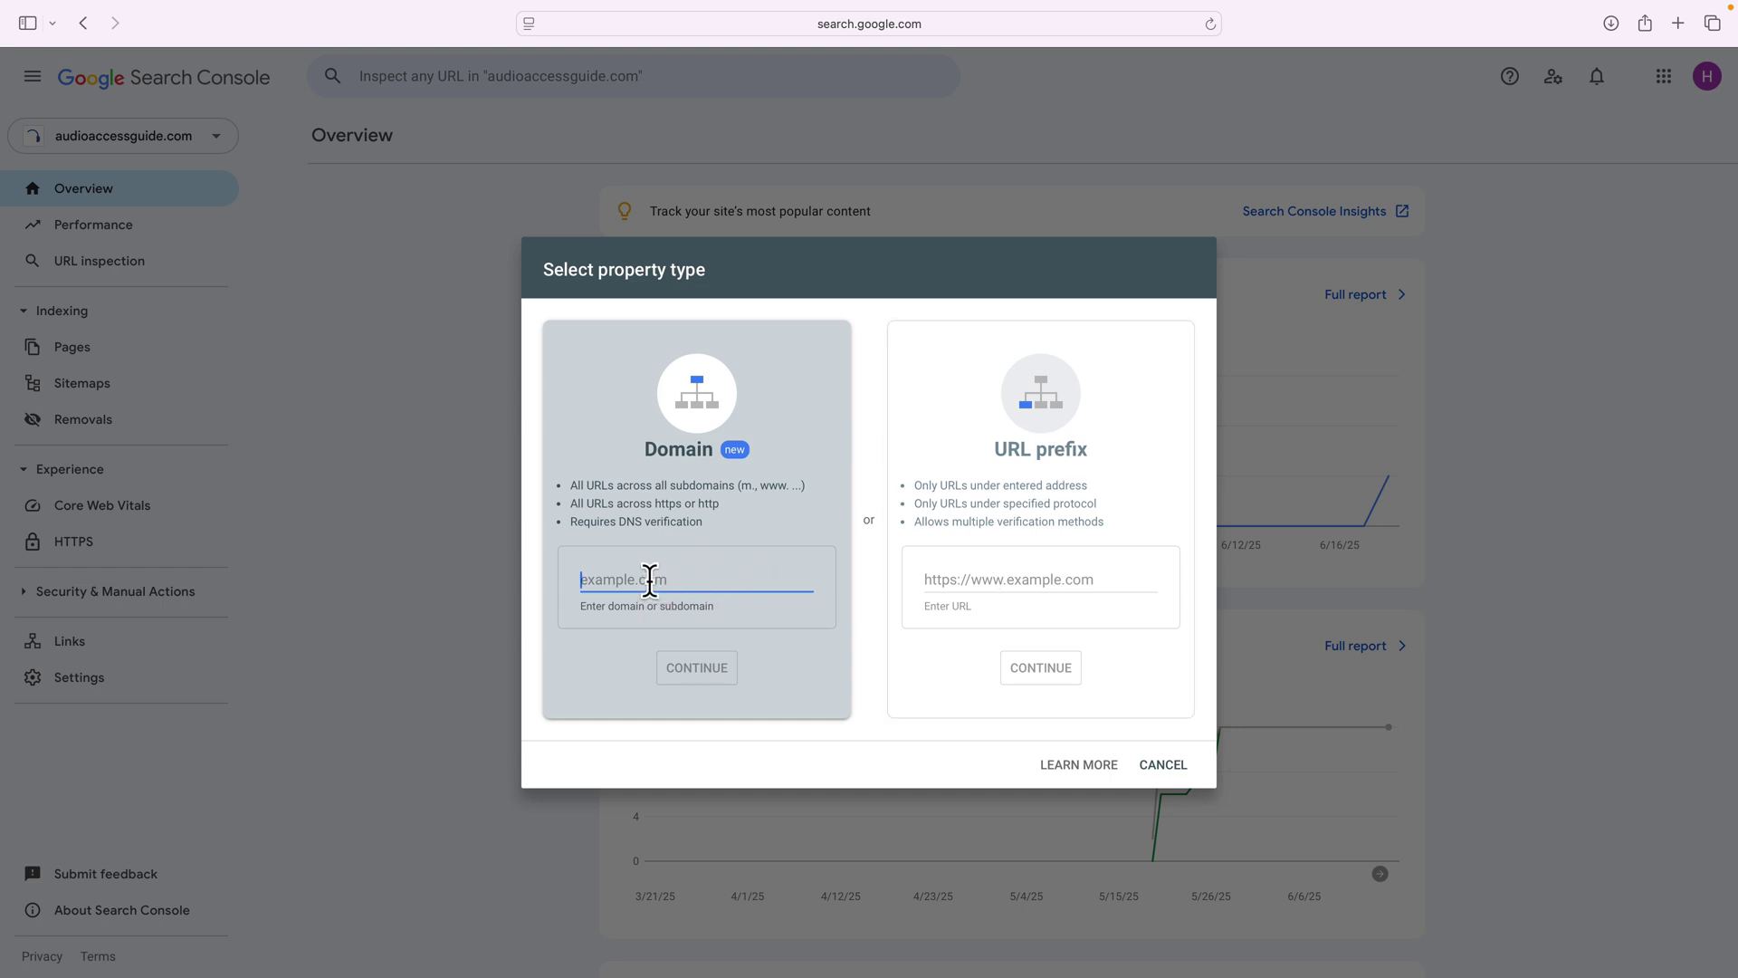
{"action": "type", "text": "randomdo"}
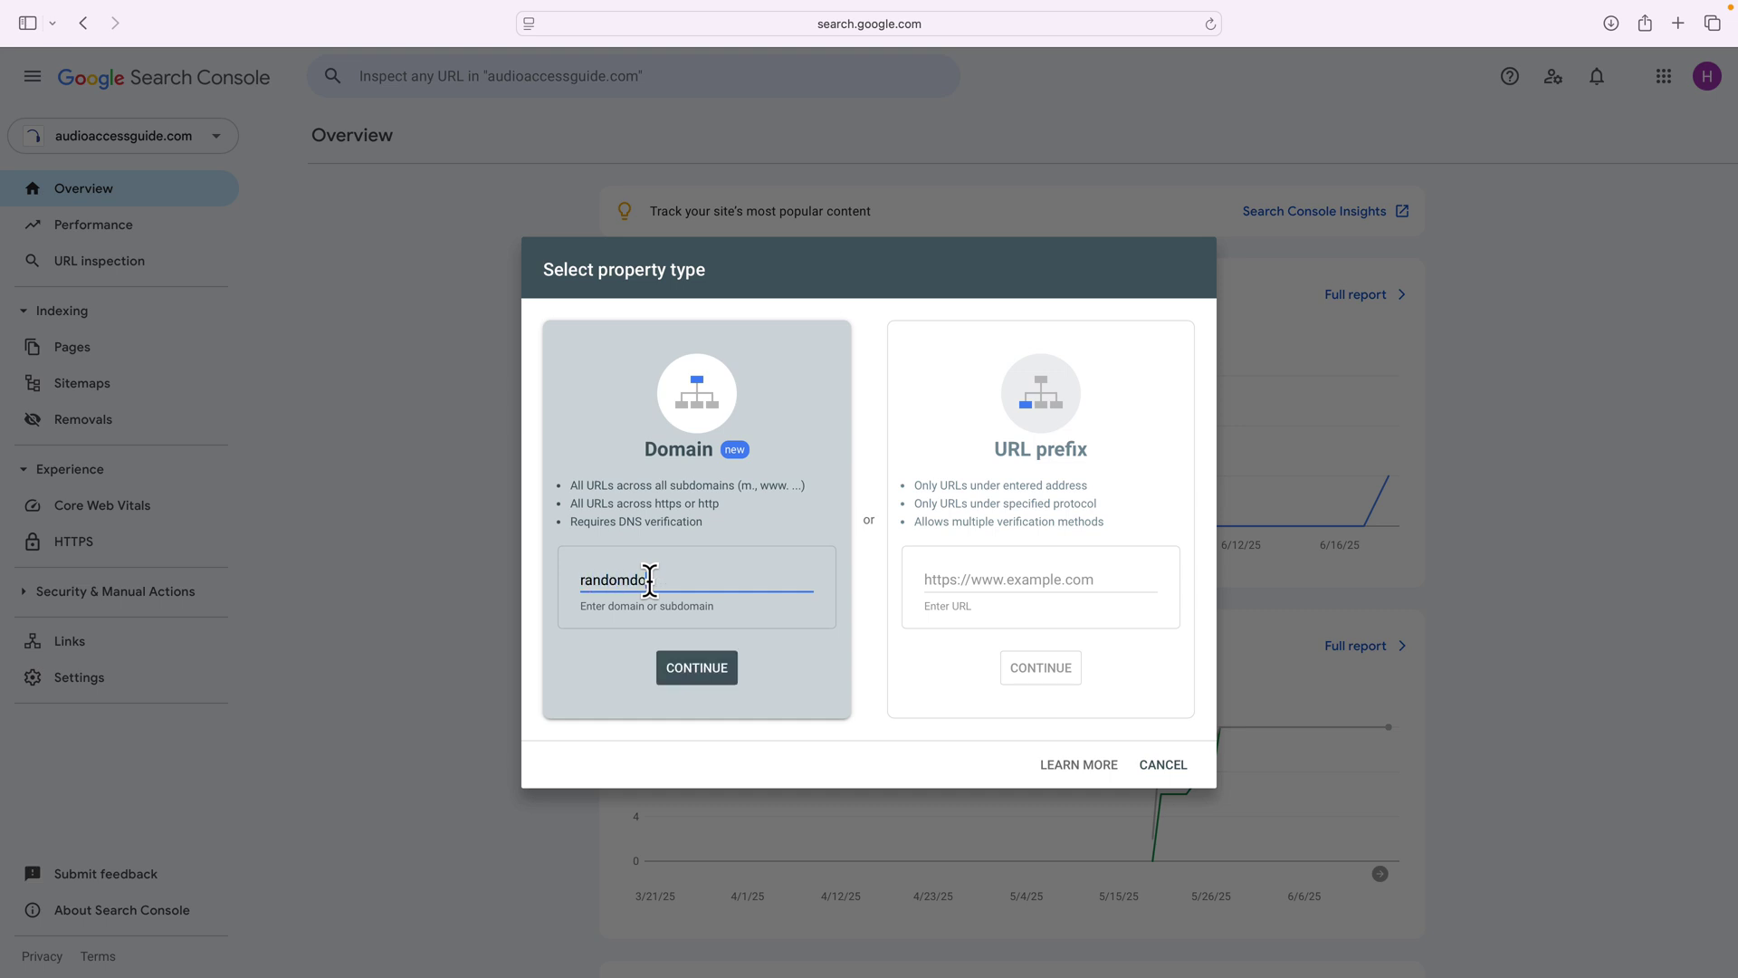
{"action": "type", "text": "mainname.com"}
{"action": "left_click", "coordinate": [675, 674]}
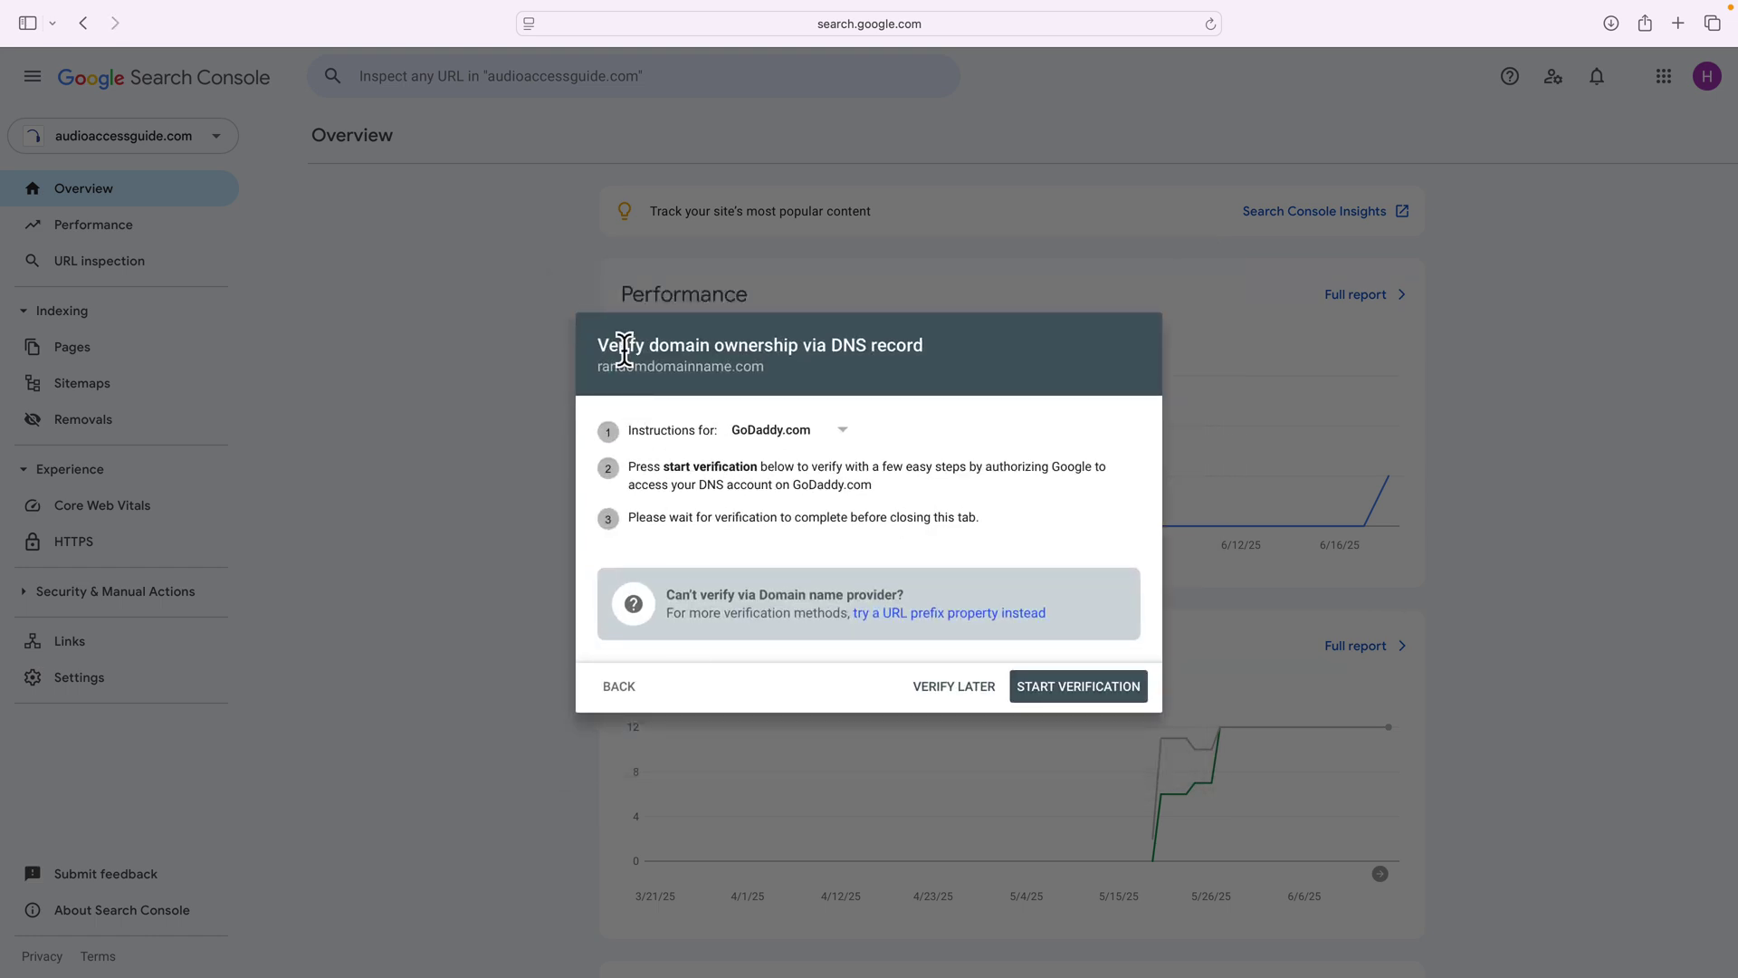
Step: Show the Any DNS provider instructions and copy the TXT verification record
{"action": "left_click_drag", "start_coordinate": [625, 345], "coordinate": [751, 346]}
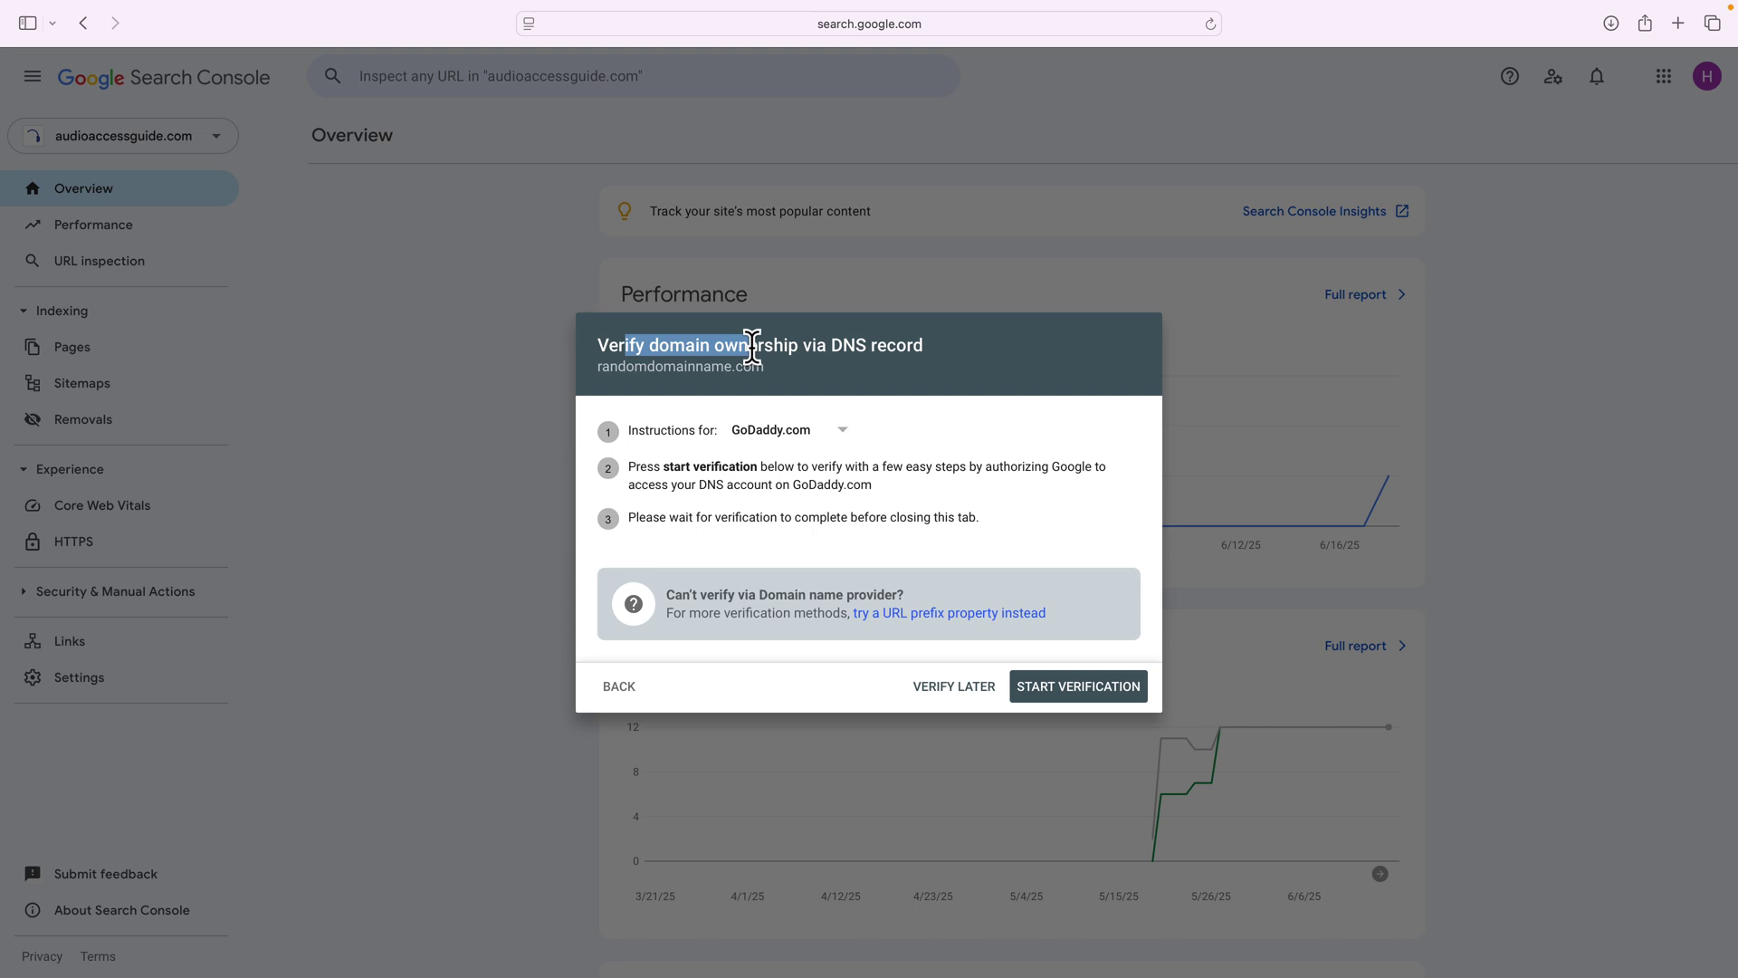
{"action": "left_click", "coordinate": [782, 440]}
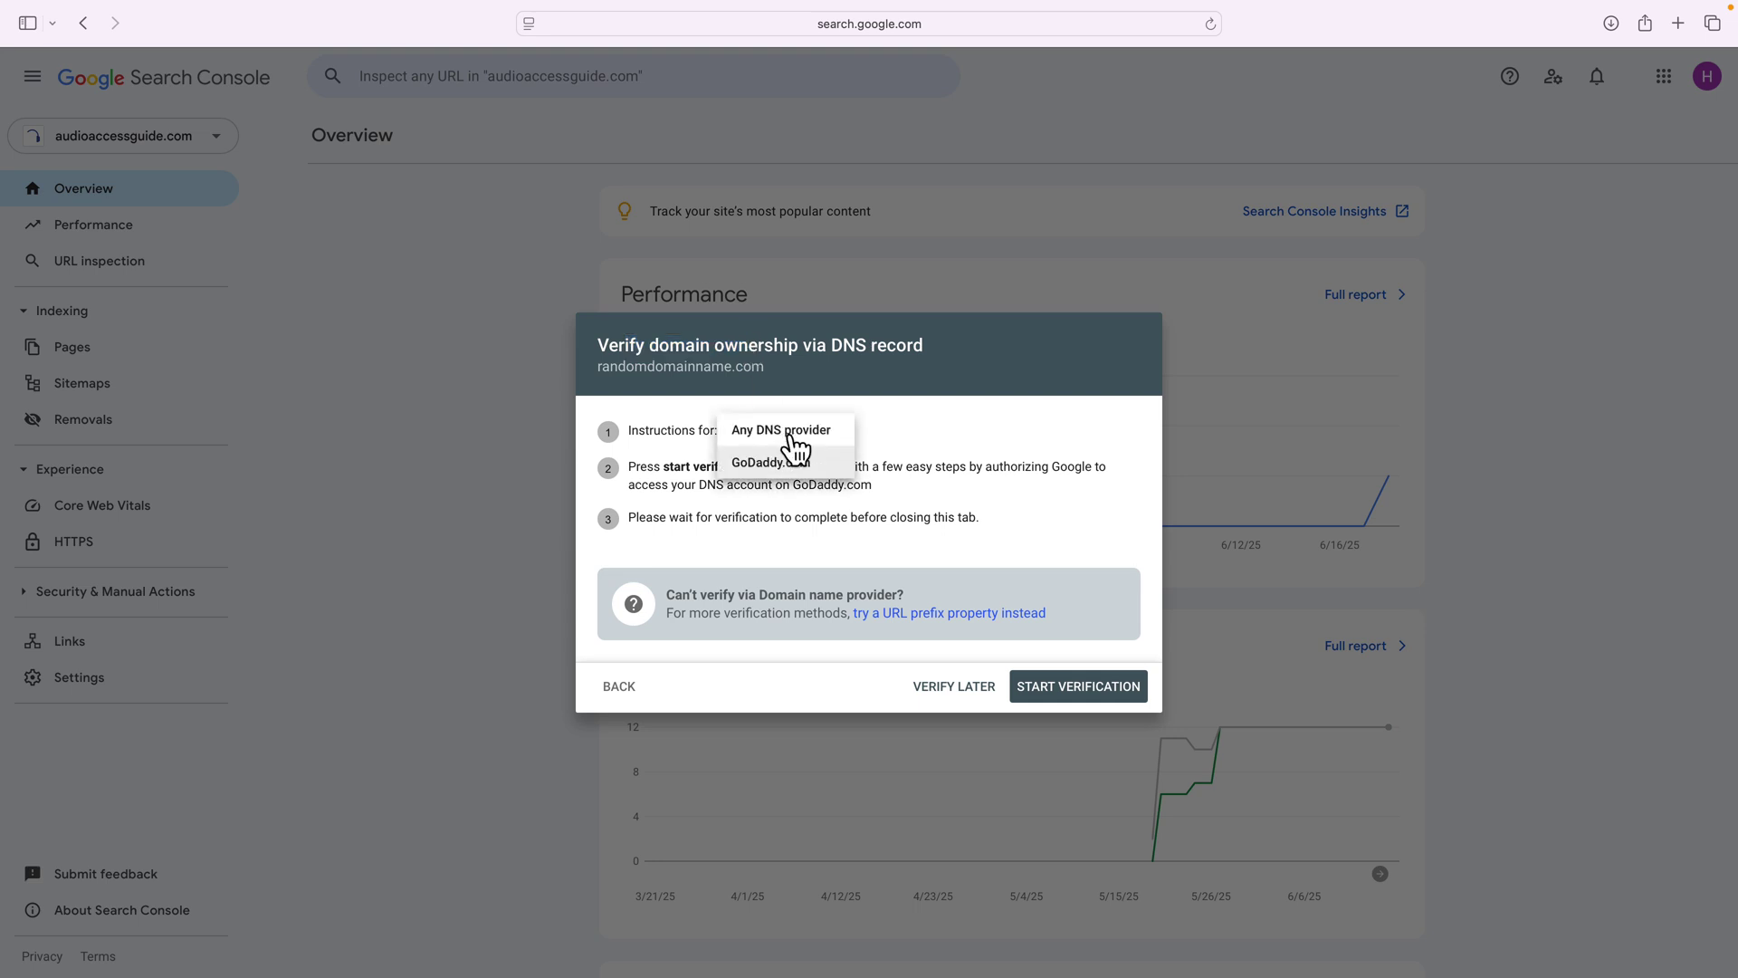
{"action": "left_click", "coordinate": [774, 433]}
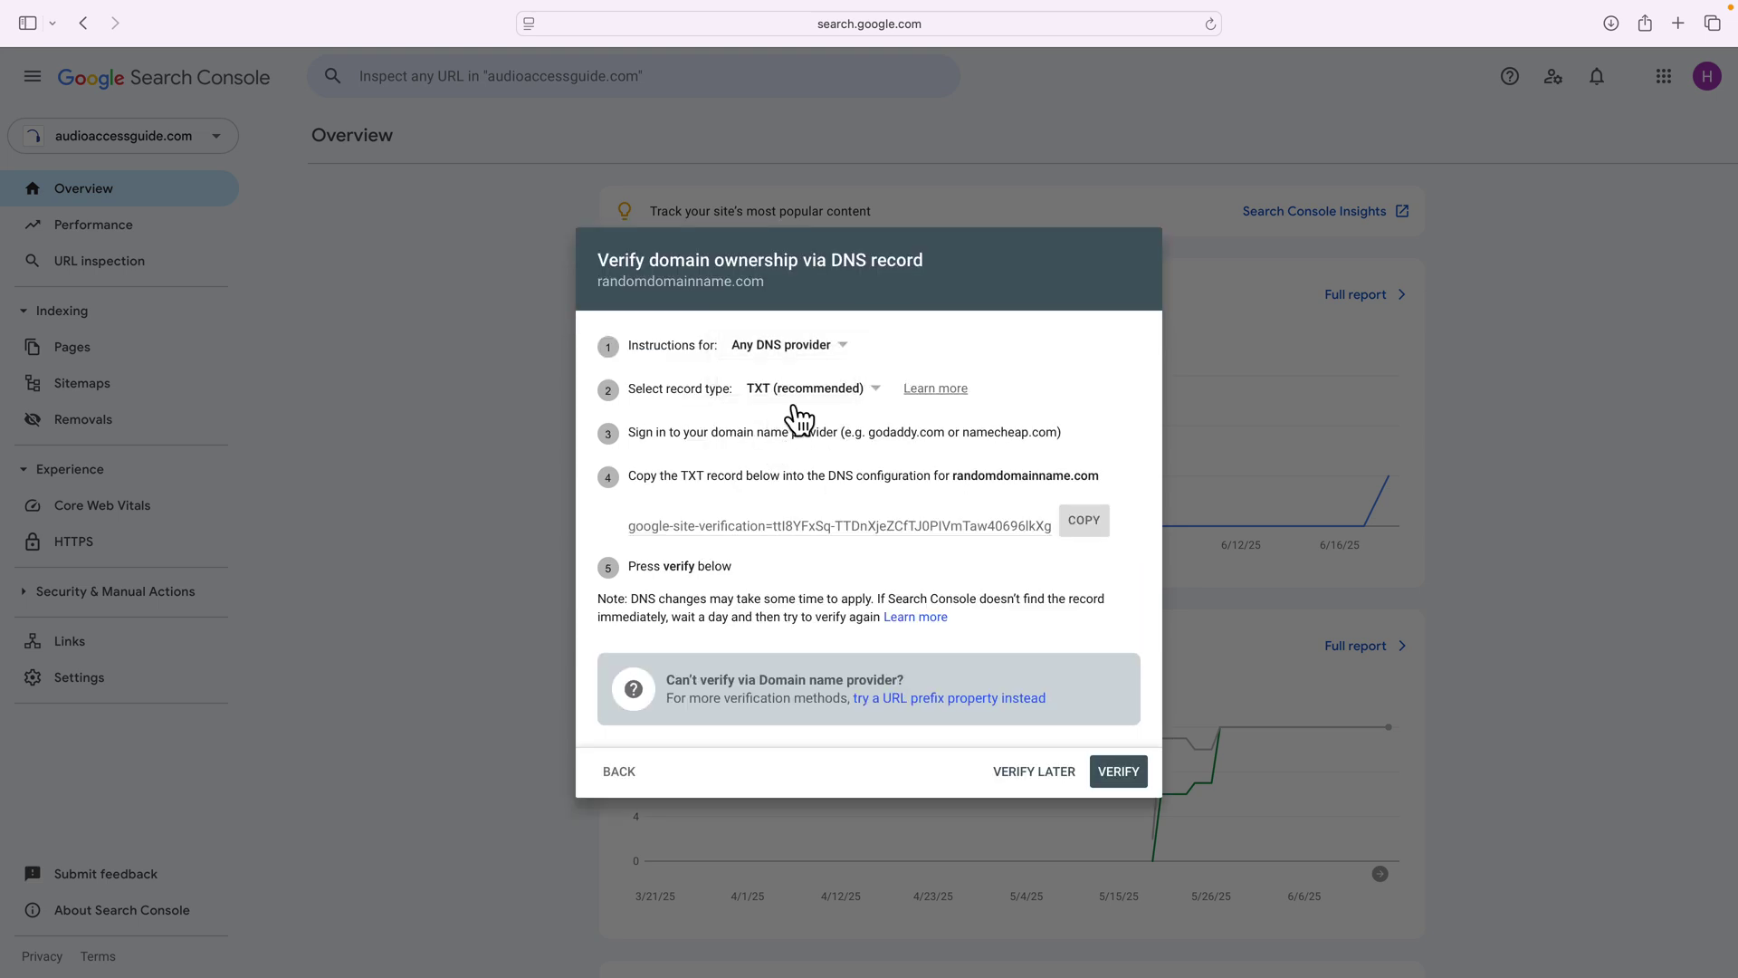
{"action": "left_click_drag", "start_coordinate": [697, 526], "coordinate": [897, 522]}
{"action": "left_click", "coordinate": [1083, 524]}
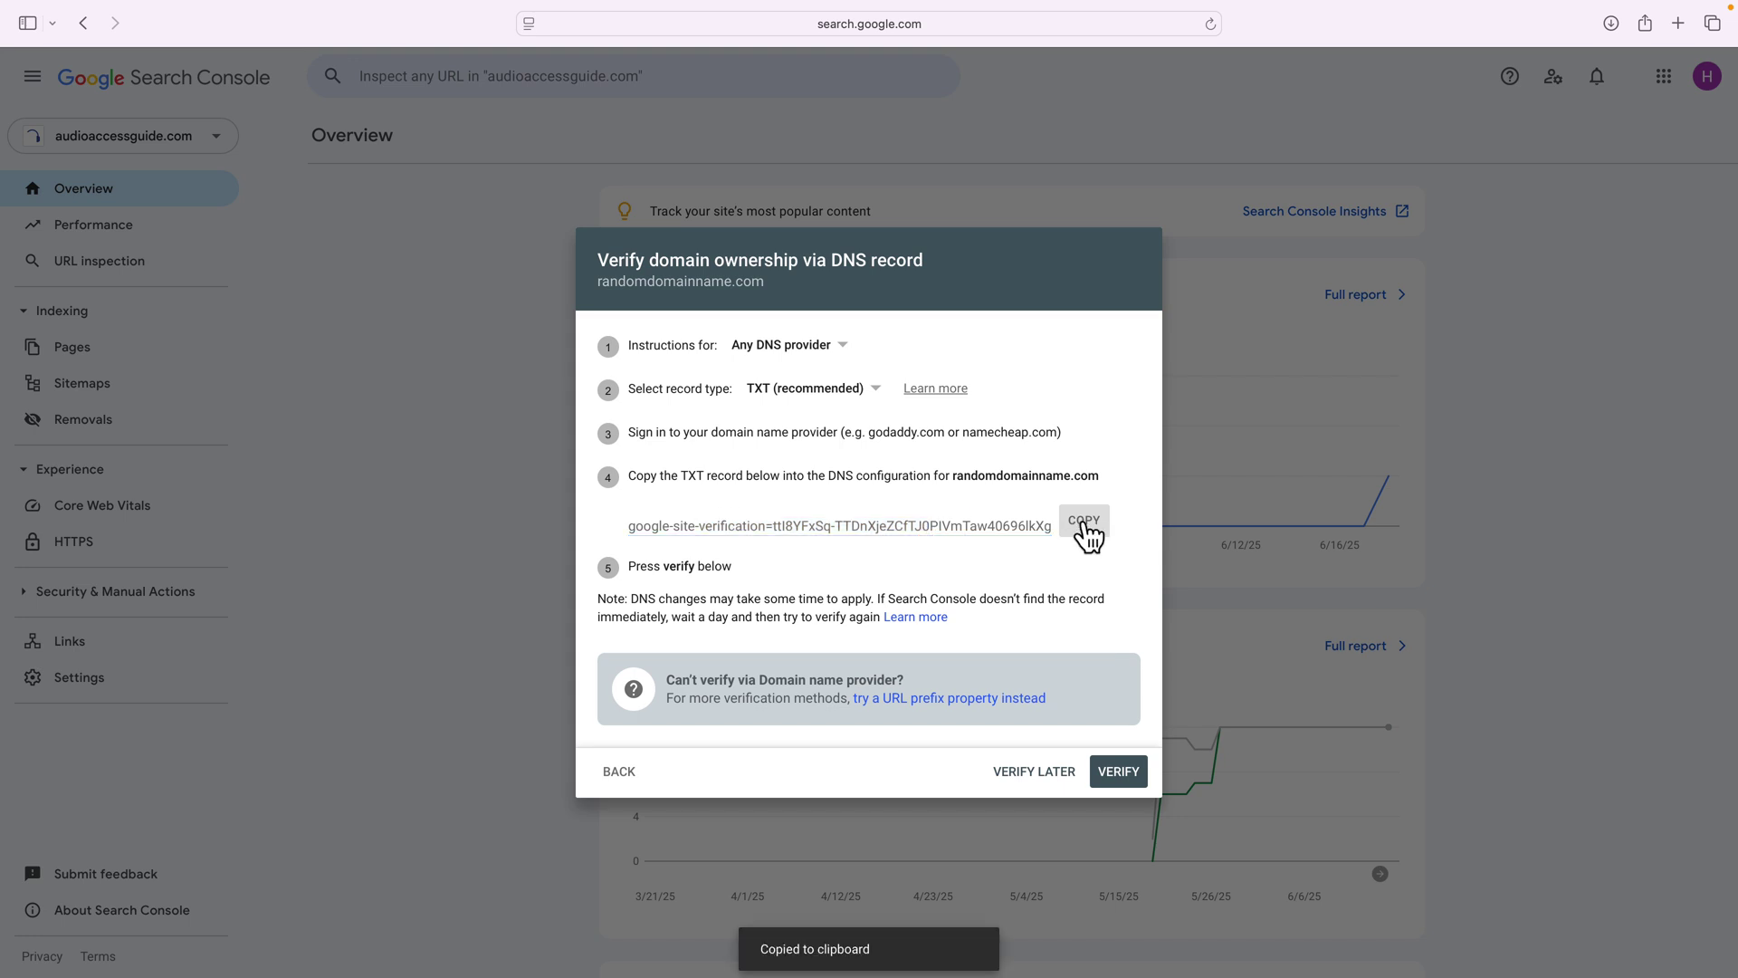
Step: Compare the GoDaddy.com instructions, then return to the generic Any DNS provider view
{"action": "left_click", "coordinate": [846, 353]}
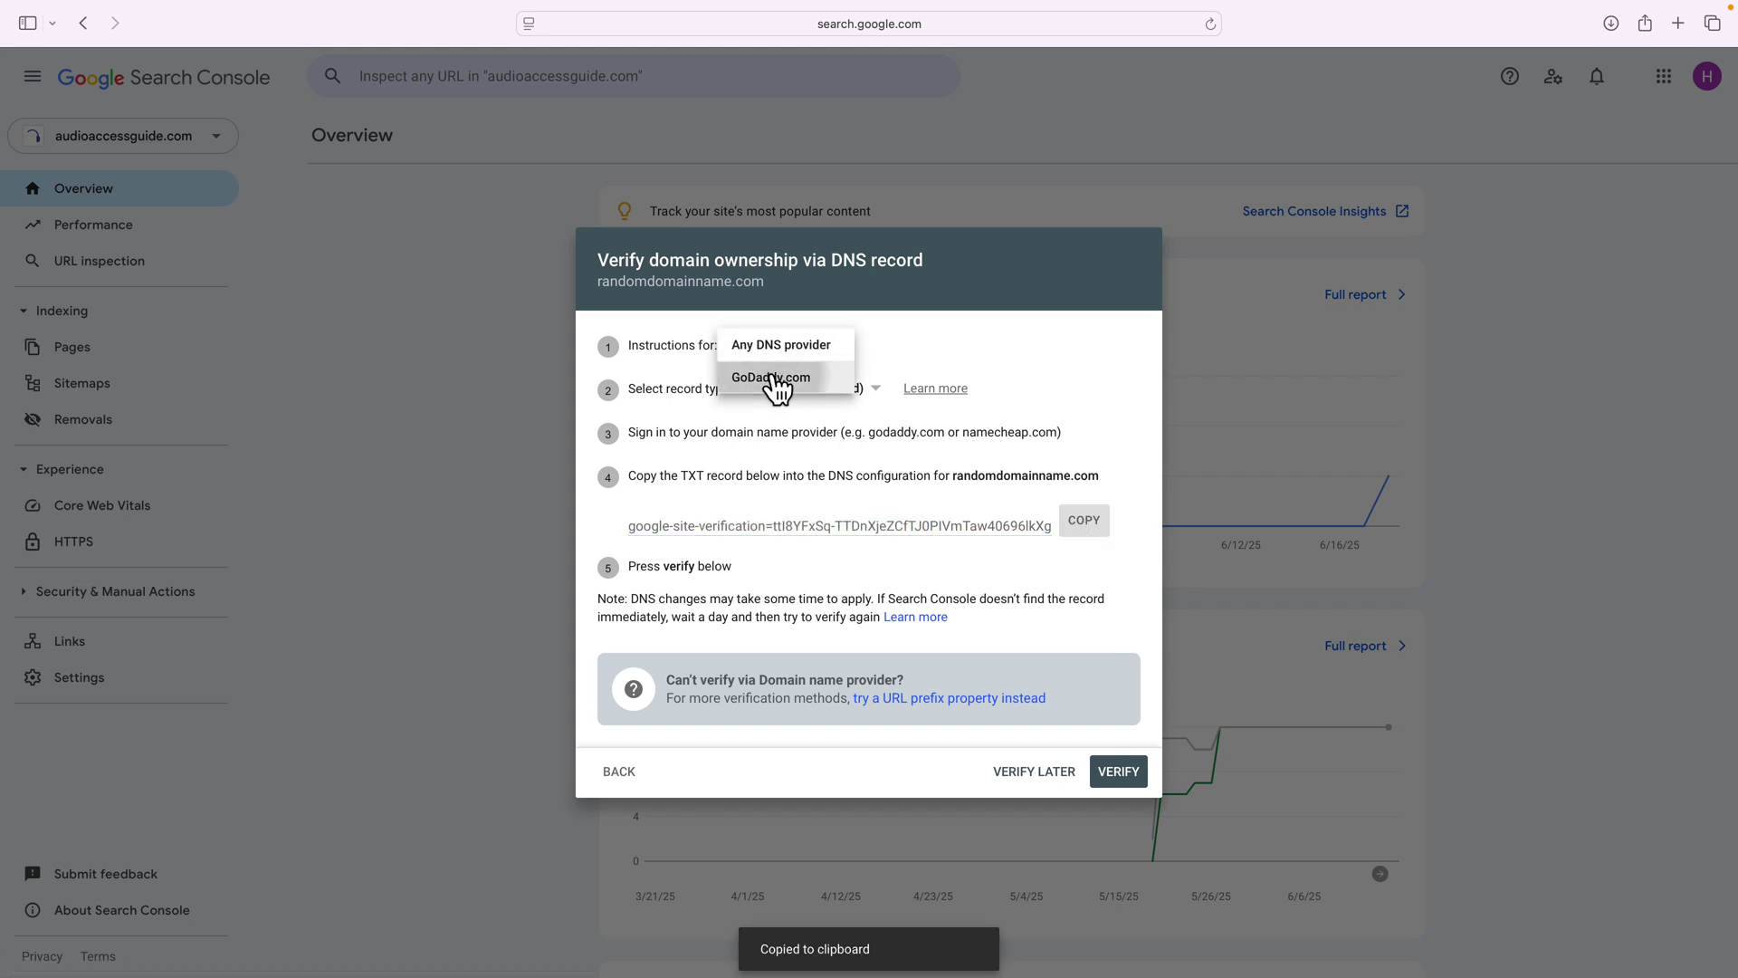
{"action": "left_click", "coordinate": [780, 384]}
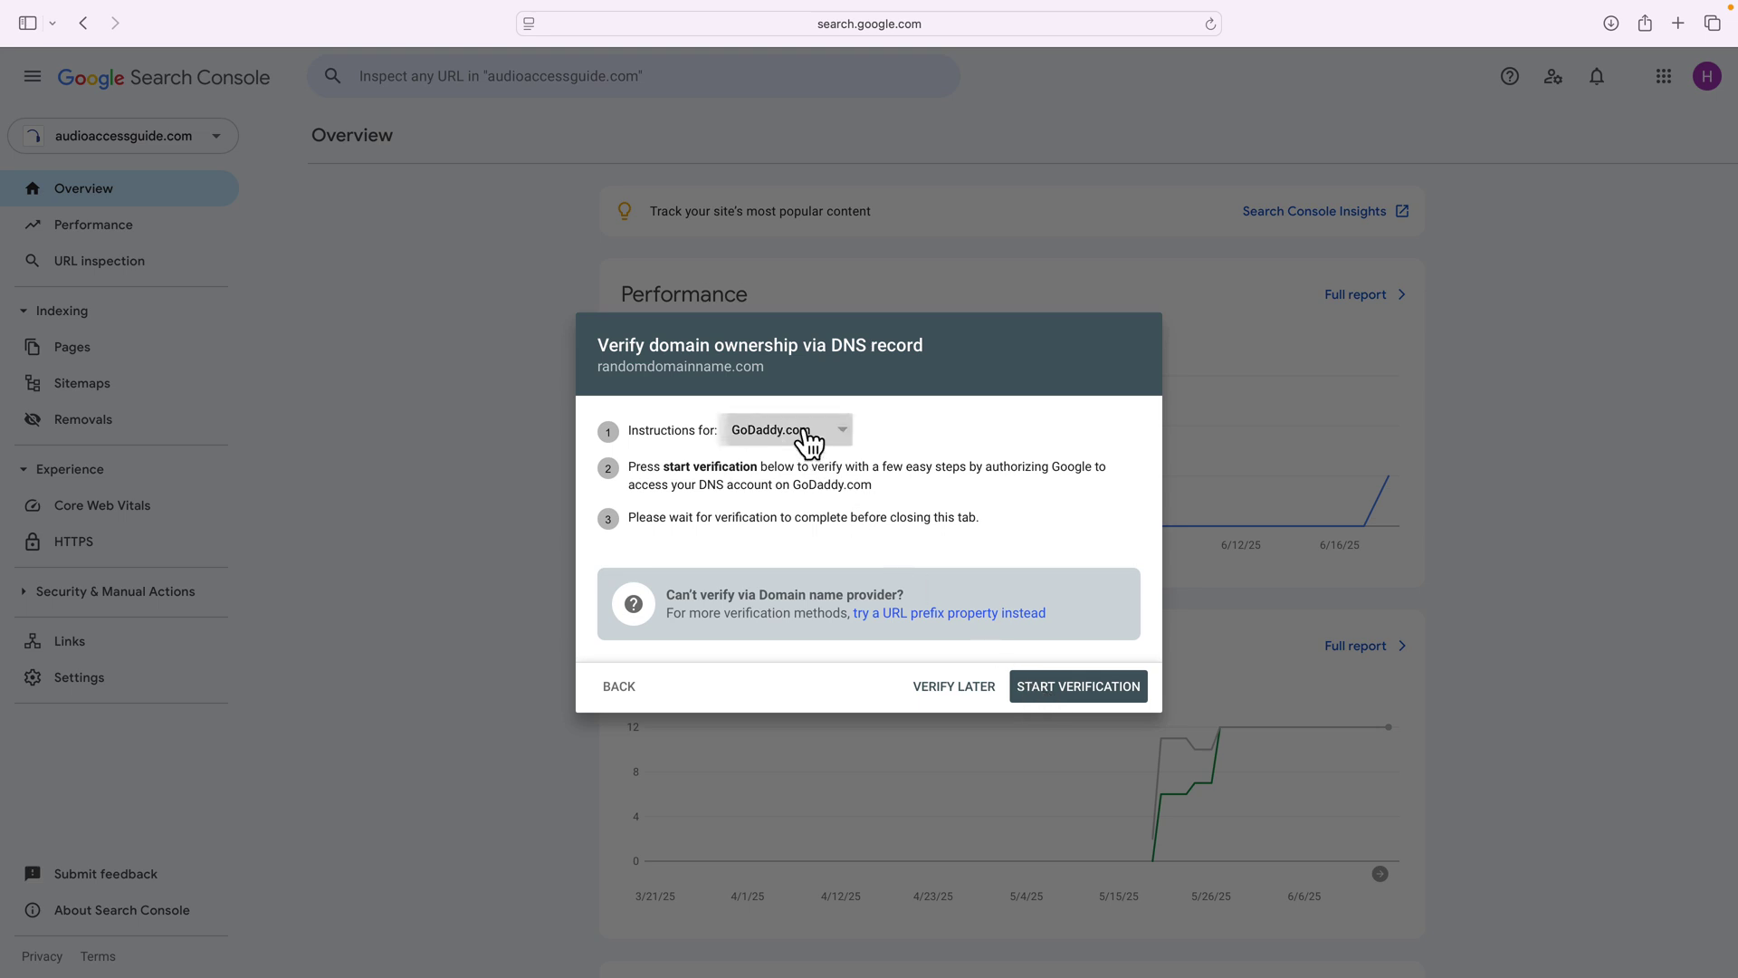
{"action": "left_click", "coordinate": [800, 433]}
{"action": "left_click", "coordinate": [789, 433]}
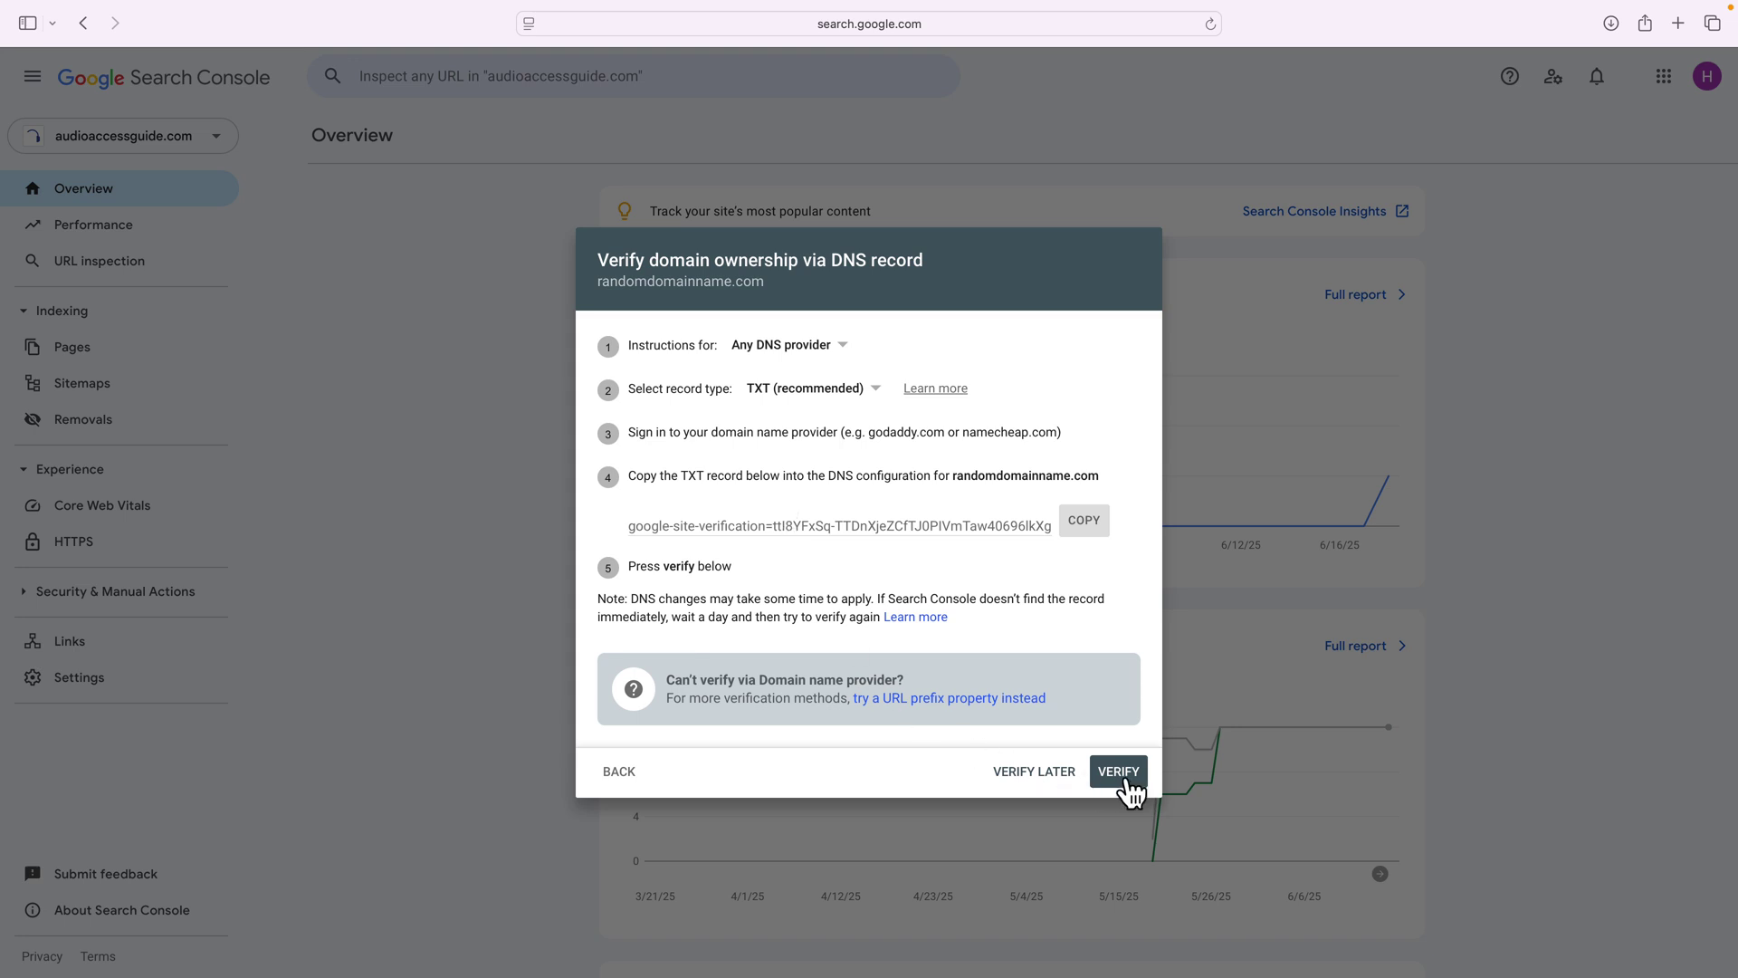
Step: Try verifying randomdomainname.com, dismiss the TXT-record-not-found failure, and go back to property type selection
{"action": "left_click", "coordinate": [1127, 777]}
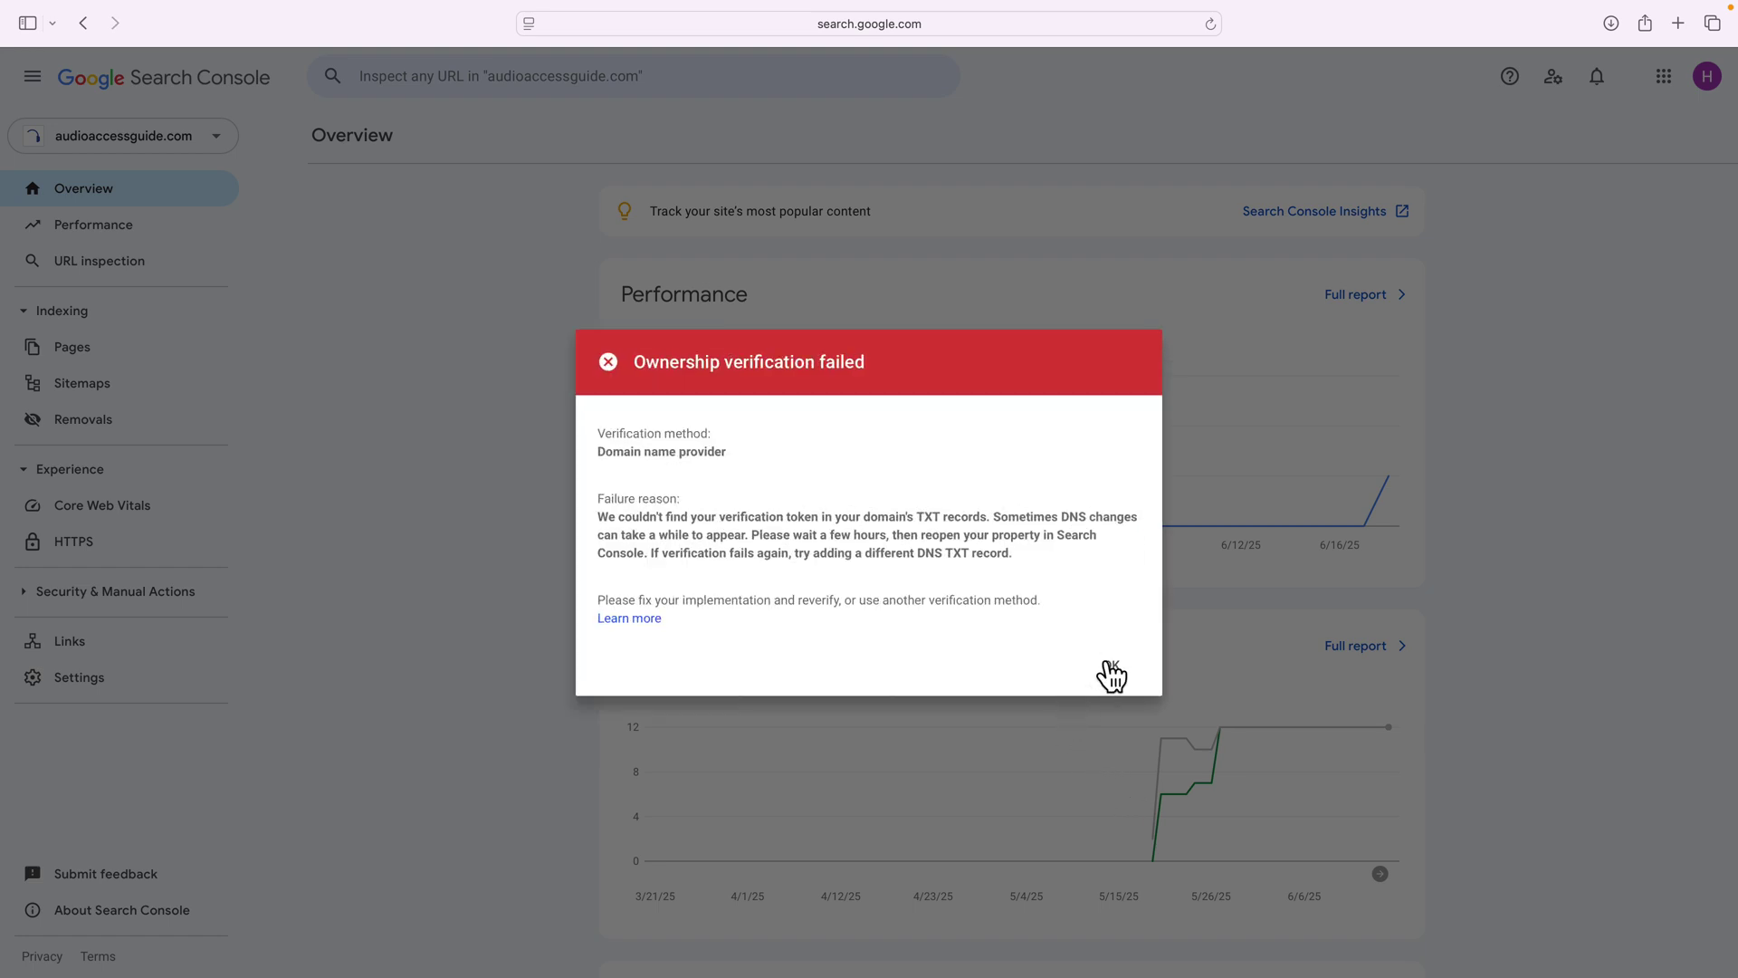
{"action": "left_click", "coordinate": [1111, 666]}
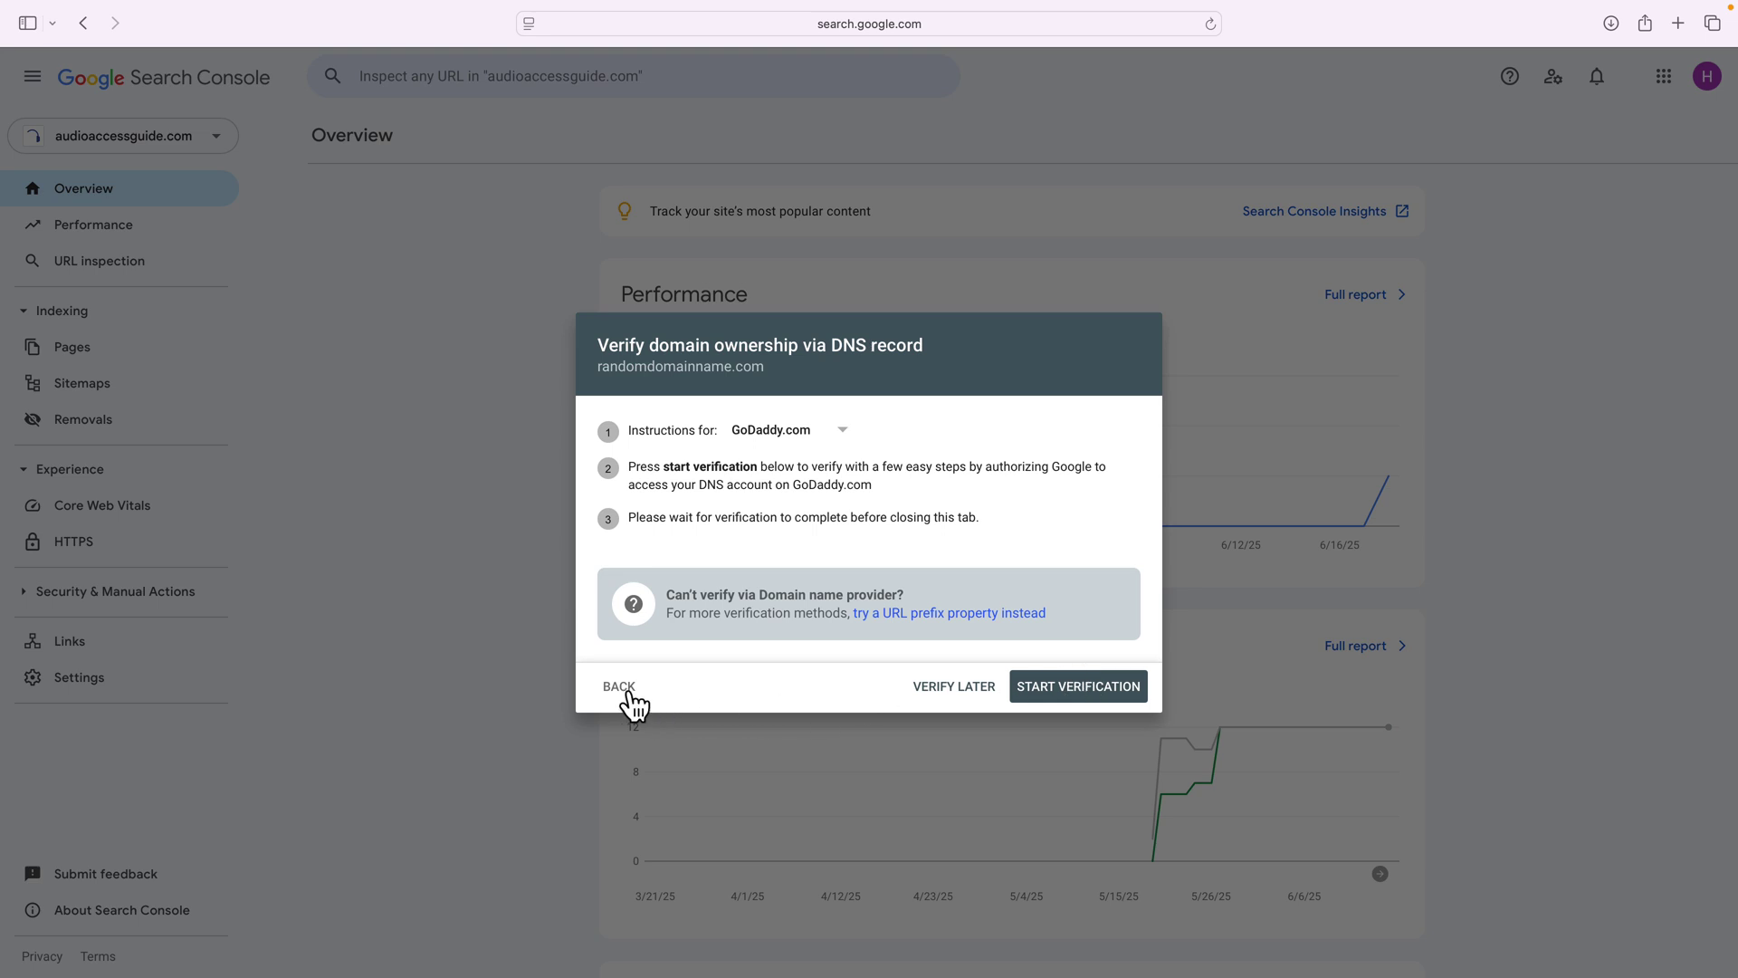
{"action": "left_click", "coordinate": [625, 690]}
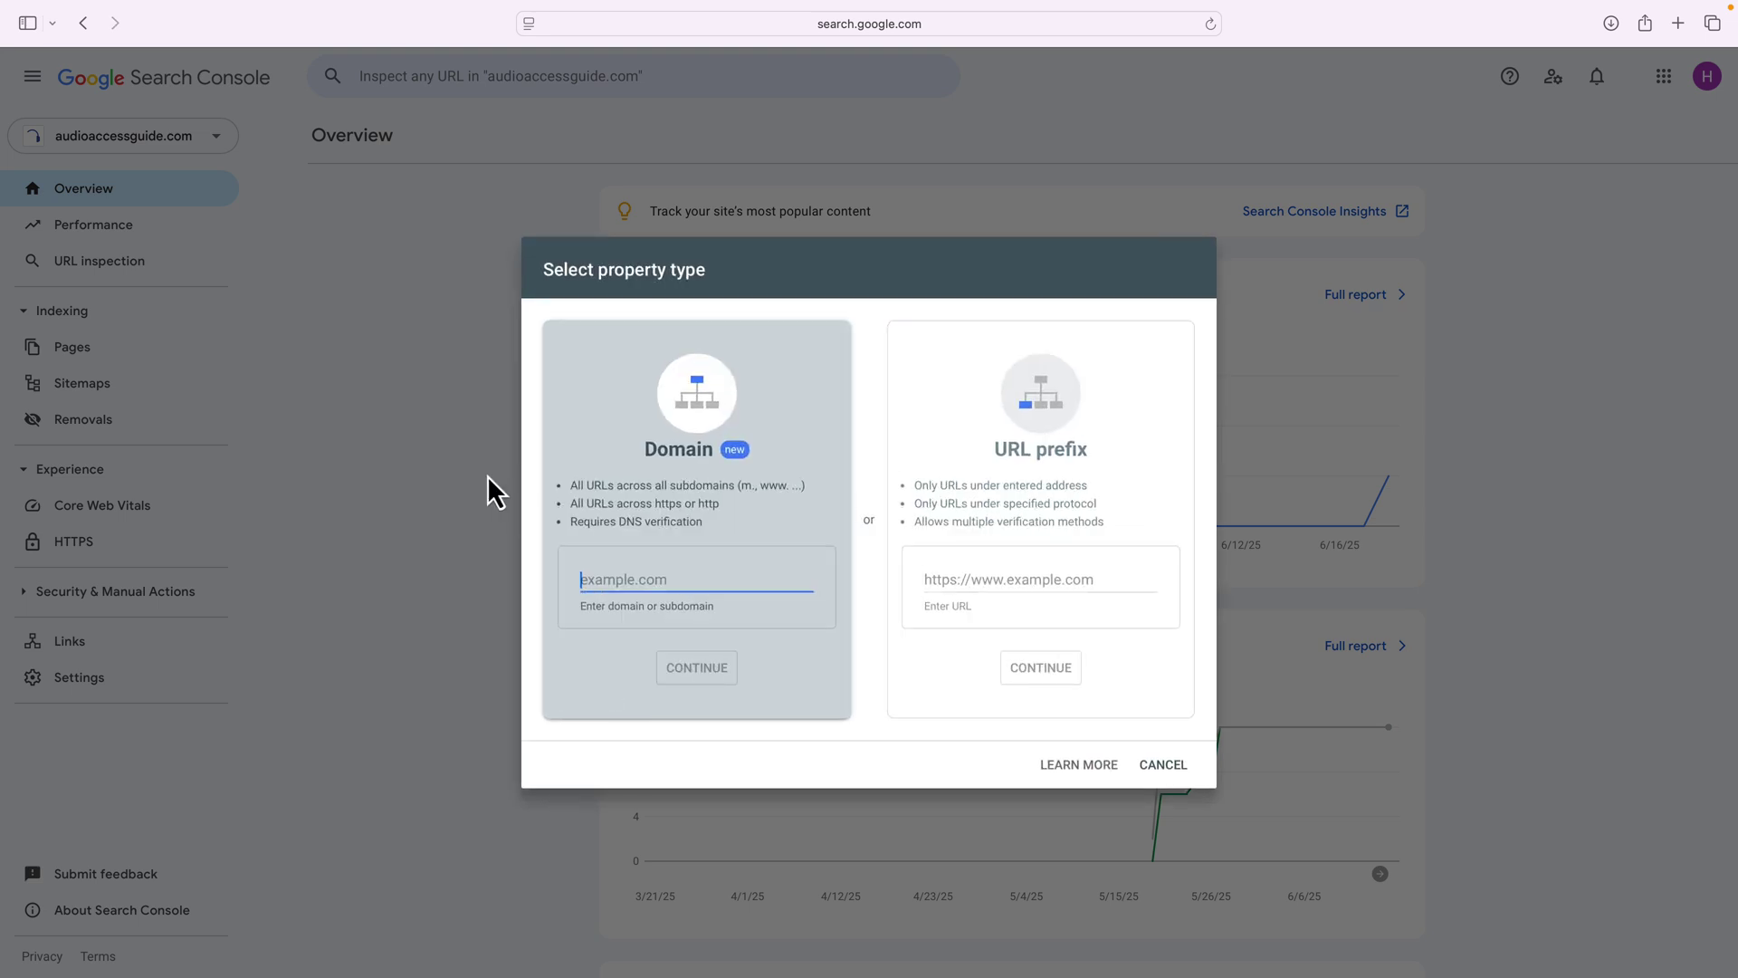
Step: Cancel the new property, view audioaccessguide.com's Performance report, then its Sitemaps report
{"action": "left_click", "coordinate": [1165, 765]}
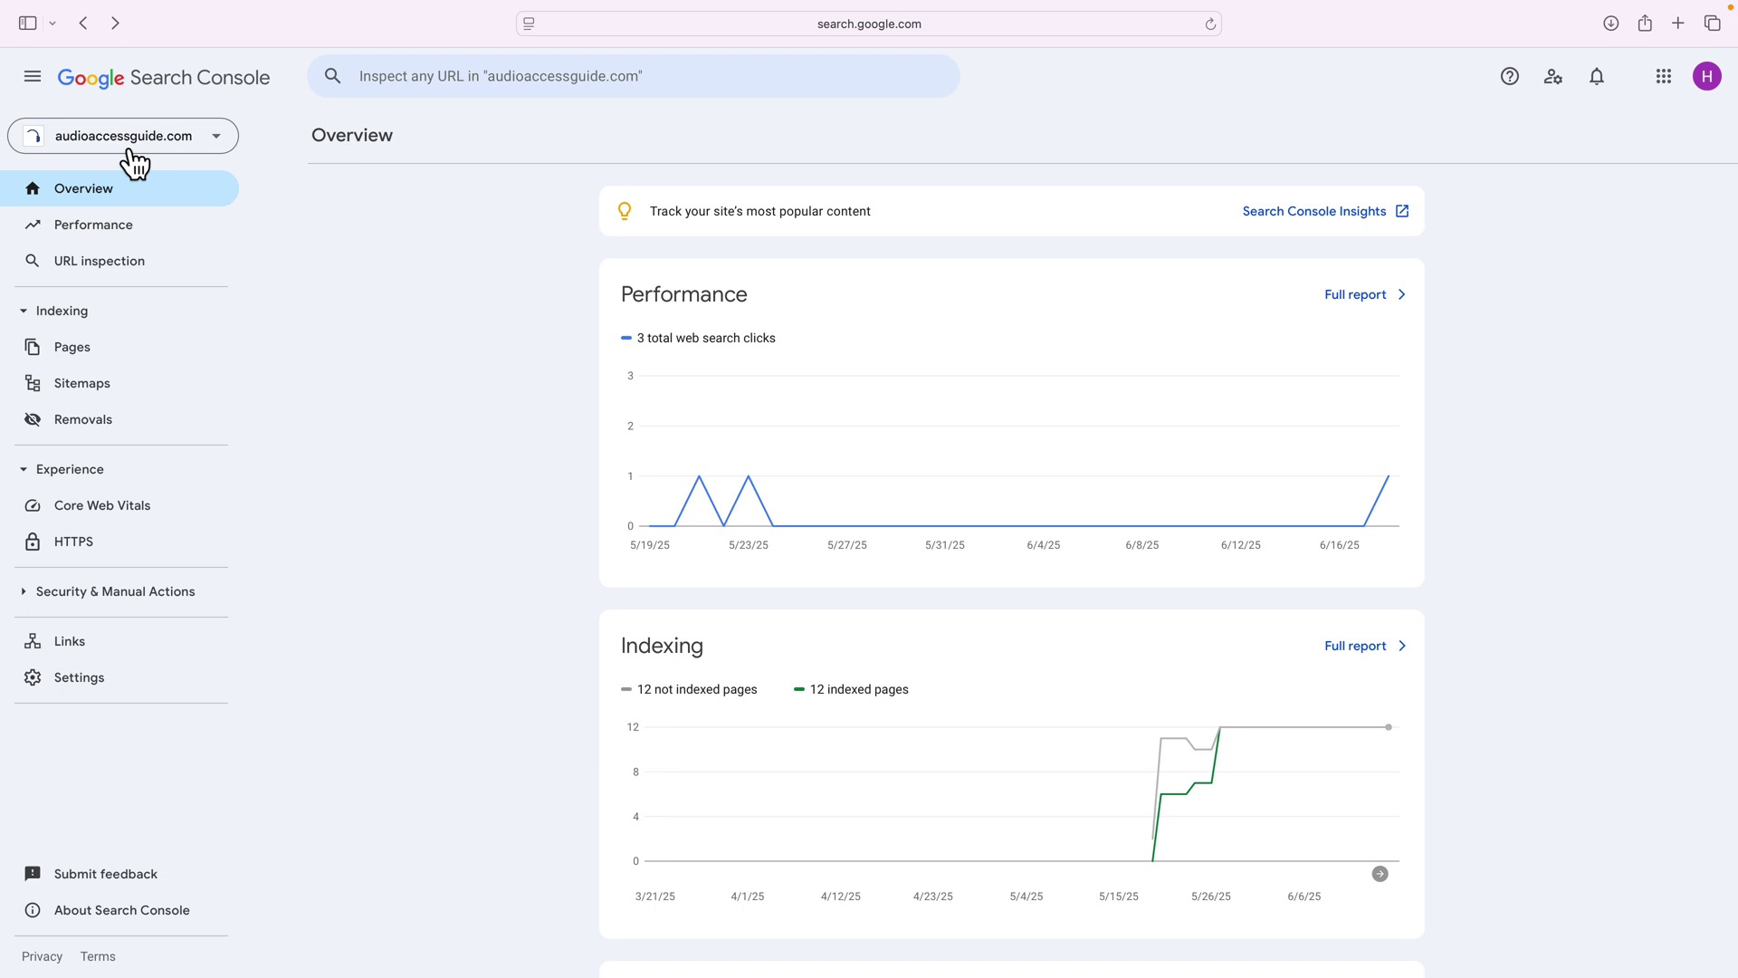
{"action": "left_click", "coordinate": [87, 229]}
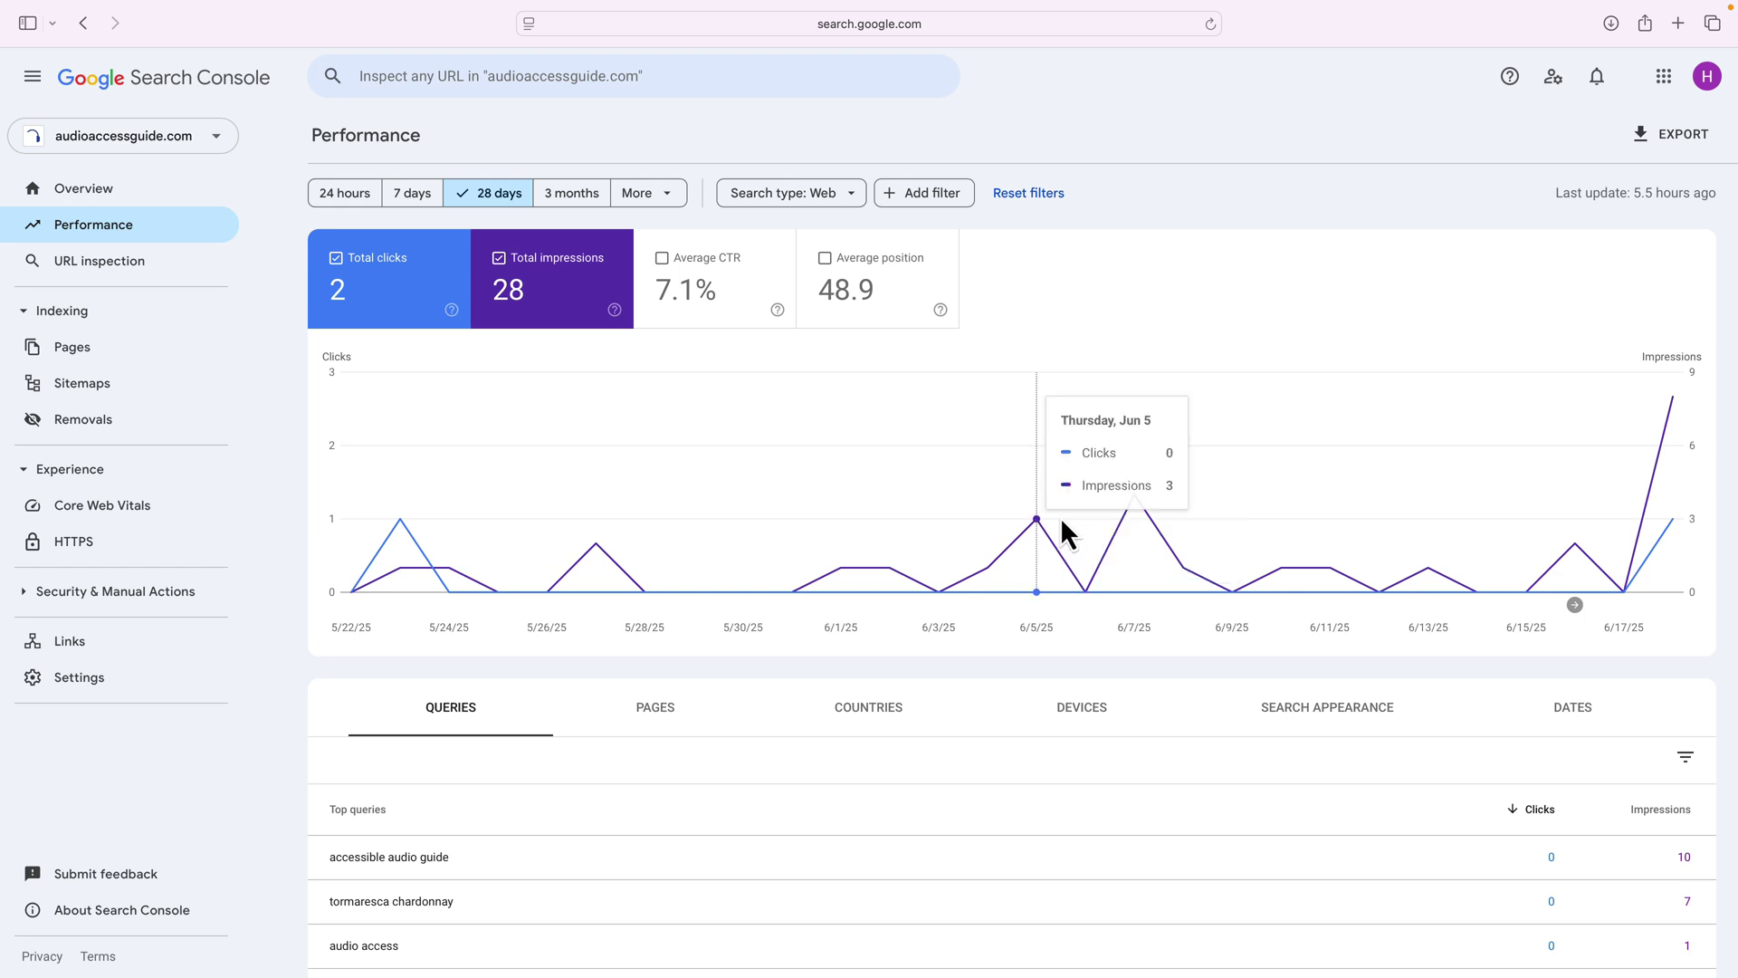
{"action": "left_click", "coordinate": [96, 388]}
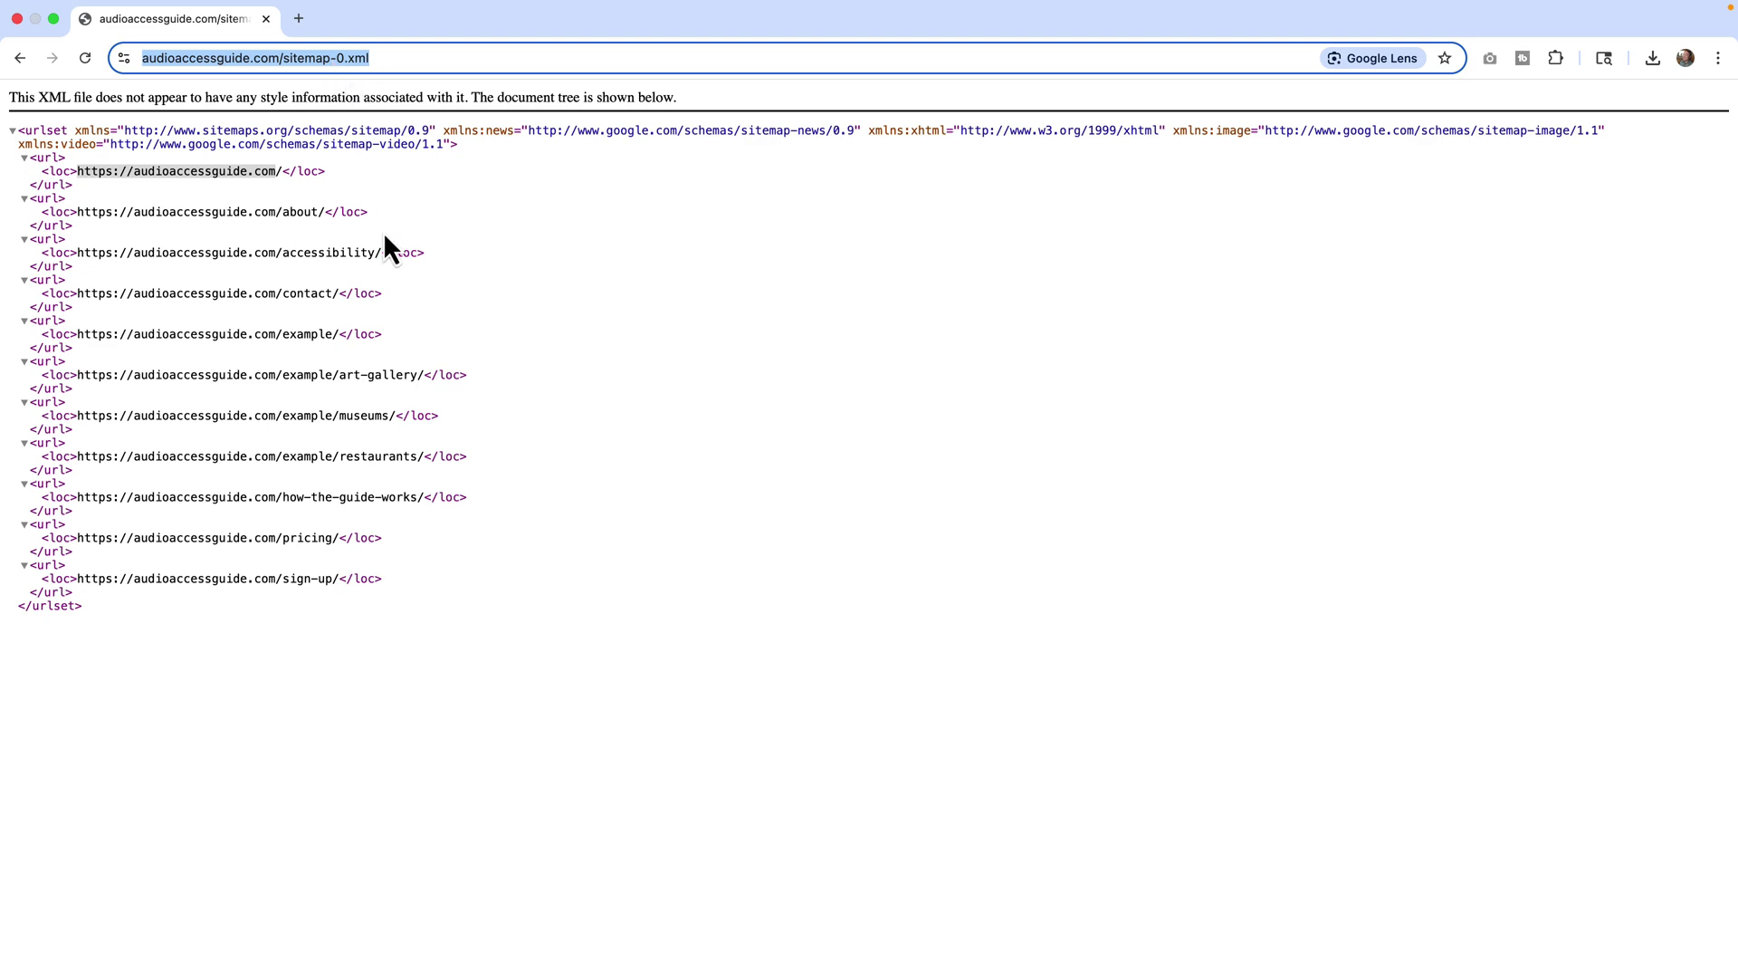
Step: Paste the sitemap URL into 'Add a new sitemap', then clear the field again
{"action": "key", "text": "ctrl+Left"}
{"action": "left_click", "coordinate": [656, 267]}
{"action": "type", "text": "https://audioaccessguide.com/sitemap-0.xml"}
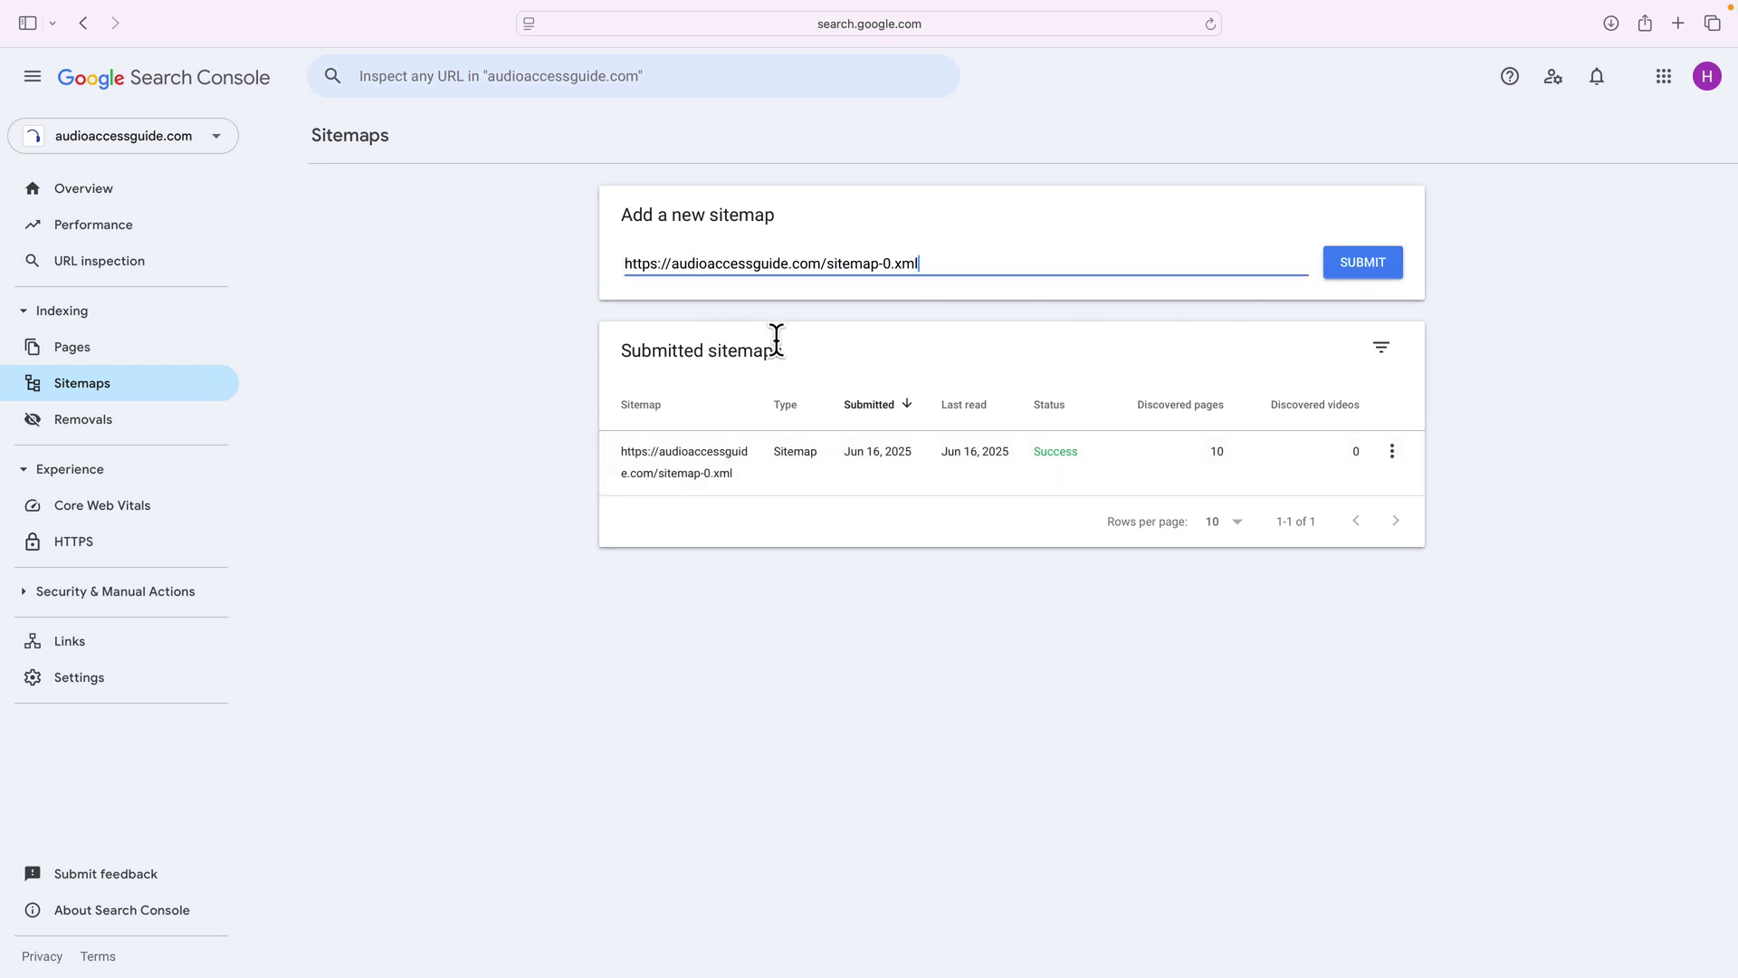
{"action": "key", "text": "super+a"}
{"action": "key", "text": "BackSpace"}
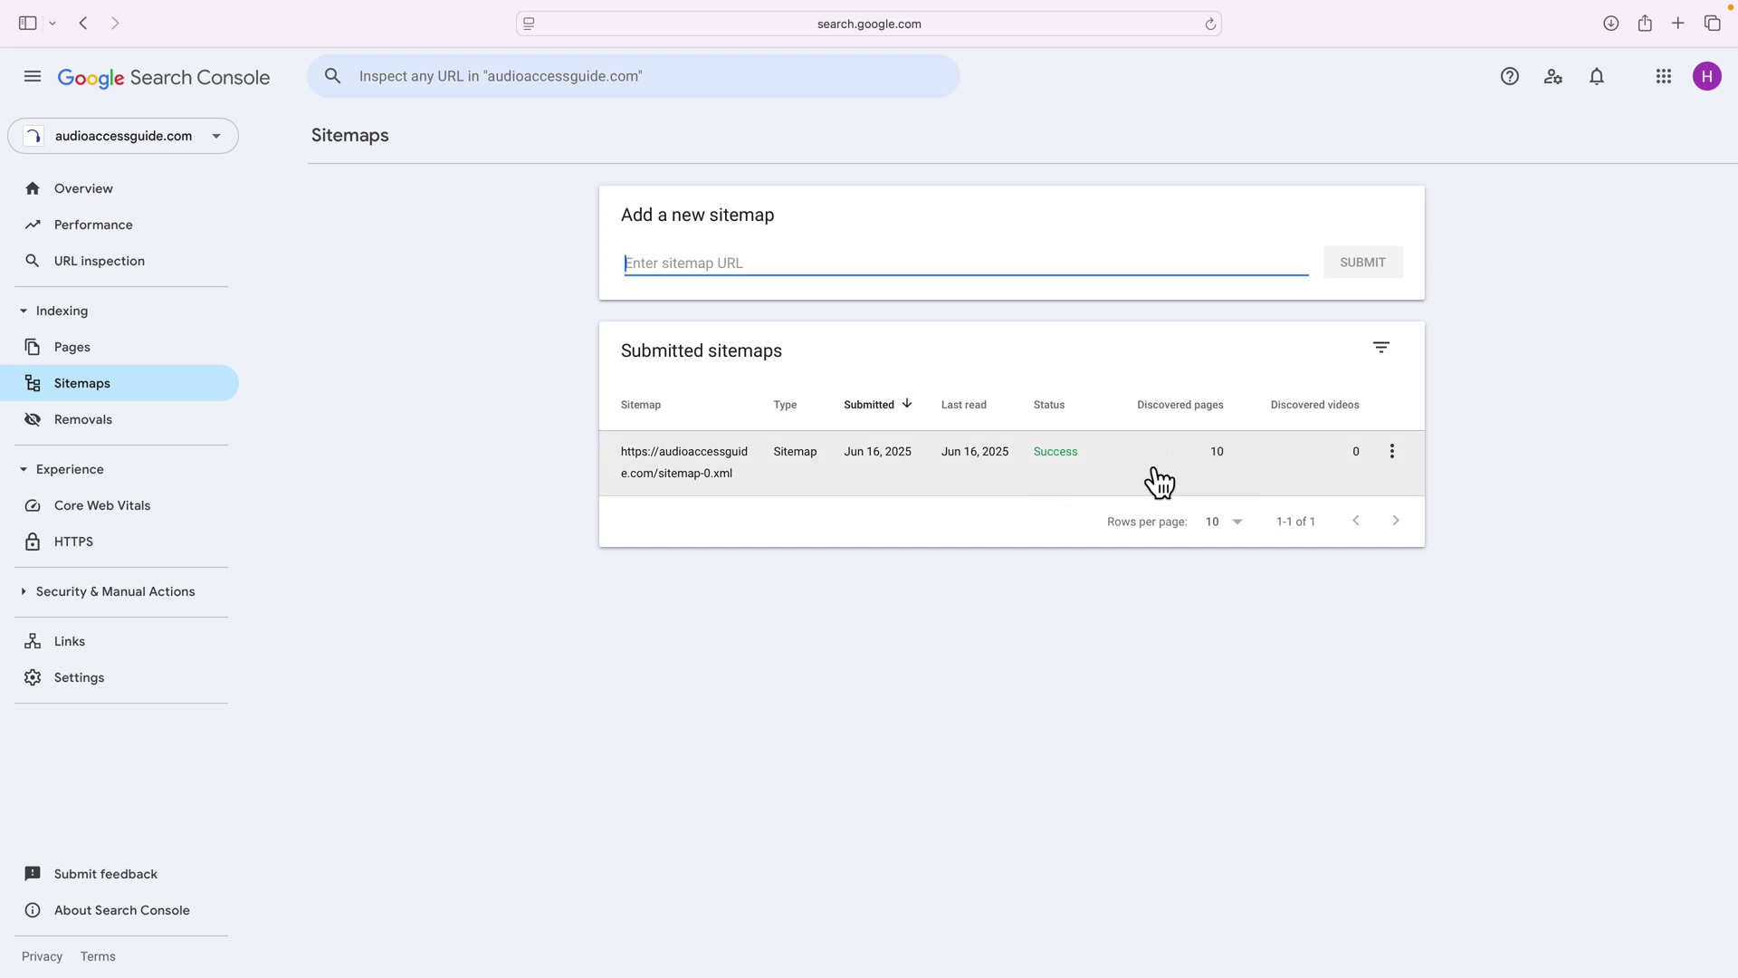
Step: Check the homepage address in sitemap-0.xml, then view audioaccessguide.com's Performance report
{"action": "key", "text": "ctrl+Right"}
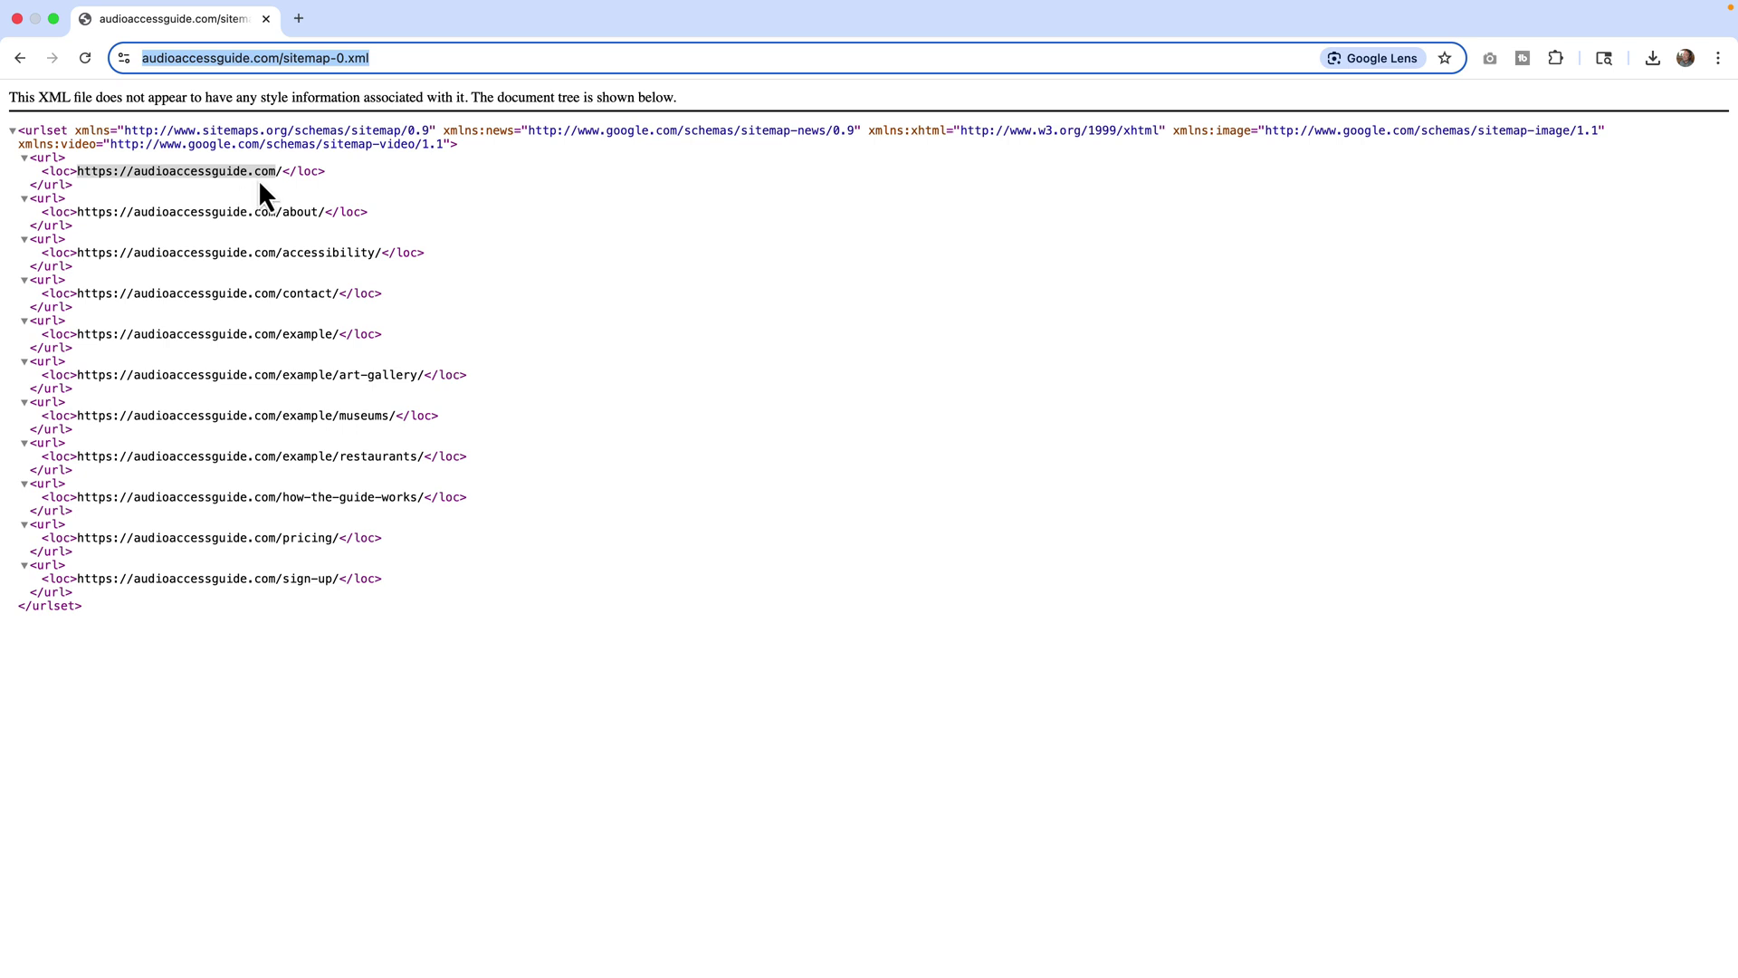
{"action": "left_click_drag", "start_coordinate": [263, 172], "coordinate": [276, 172]}
{"action": "key", "text": "ctrl+Left"}
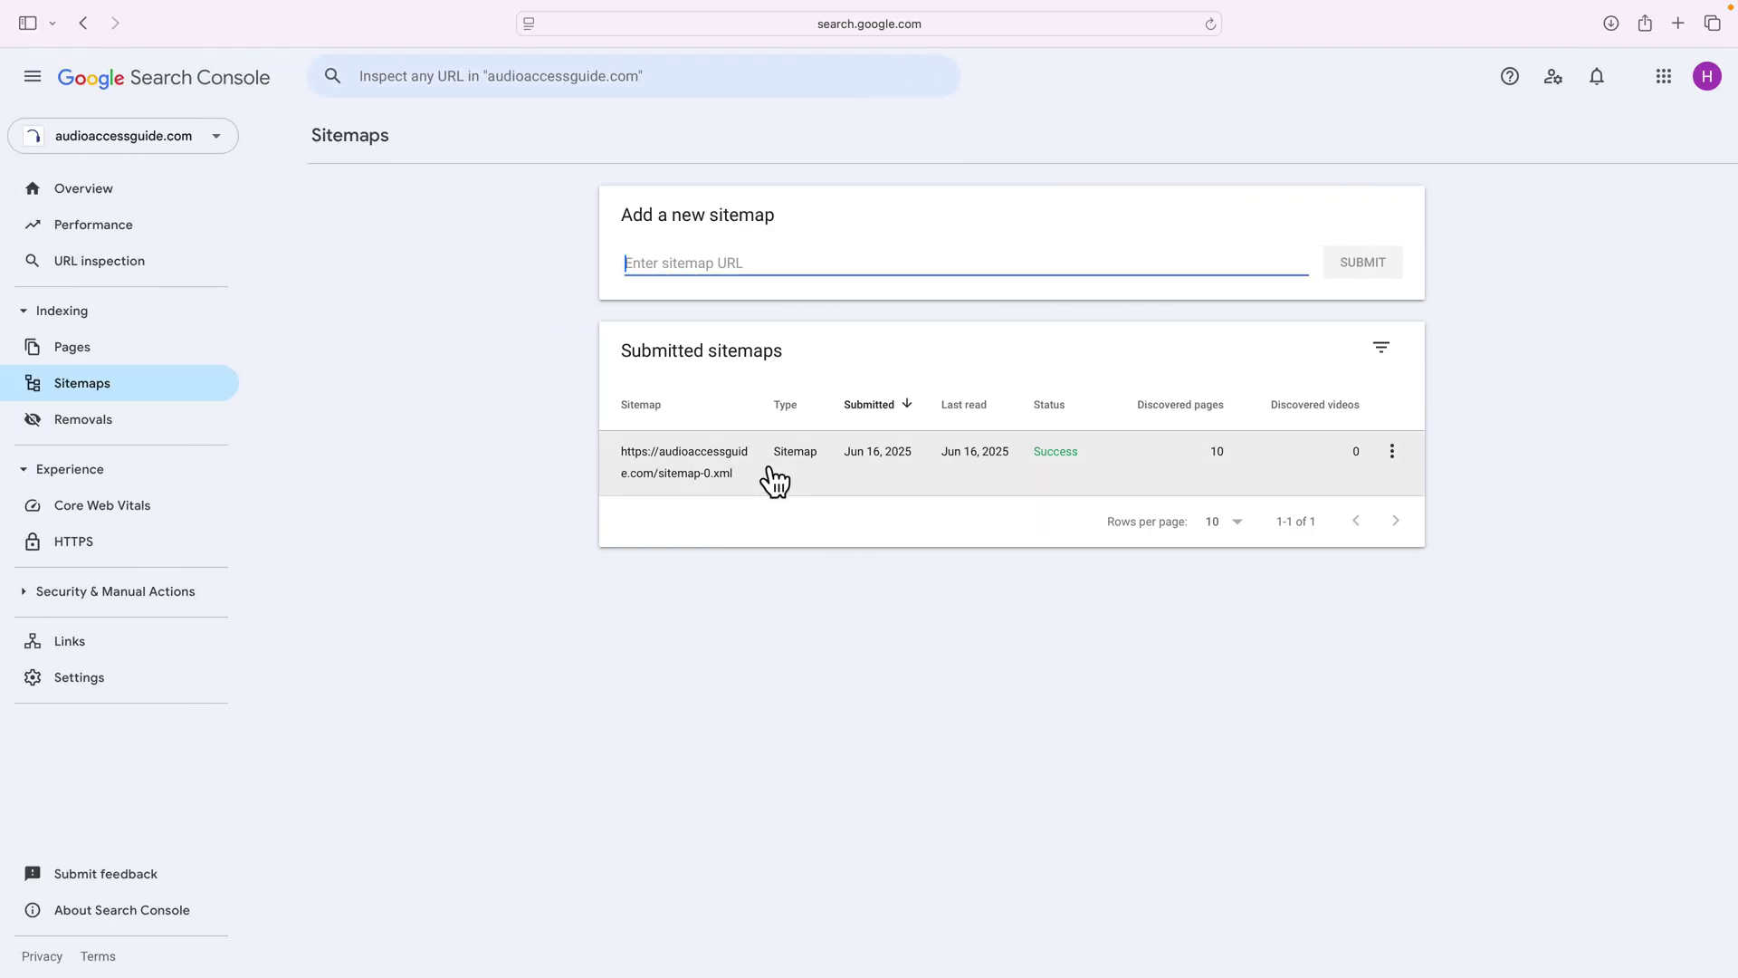
{"action": "left_click", "coordinate": [98, 231]}
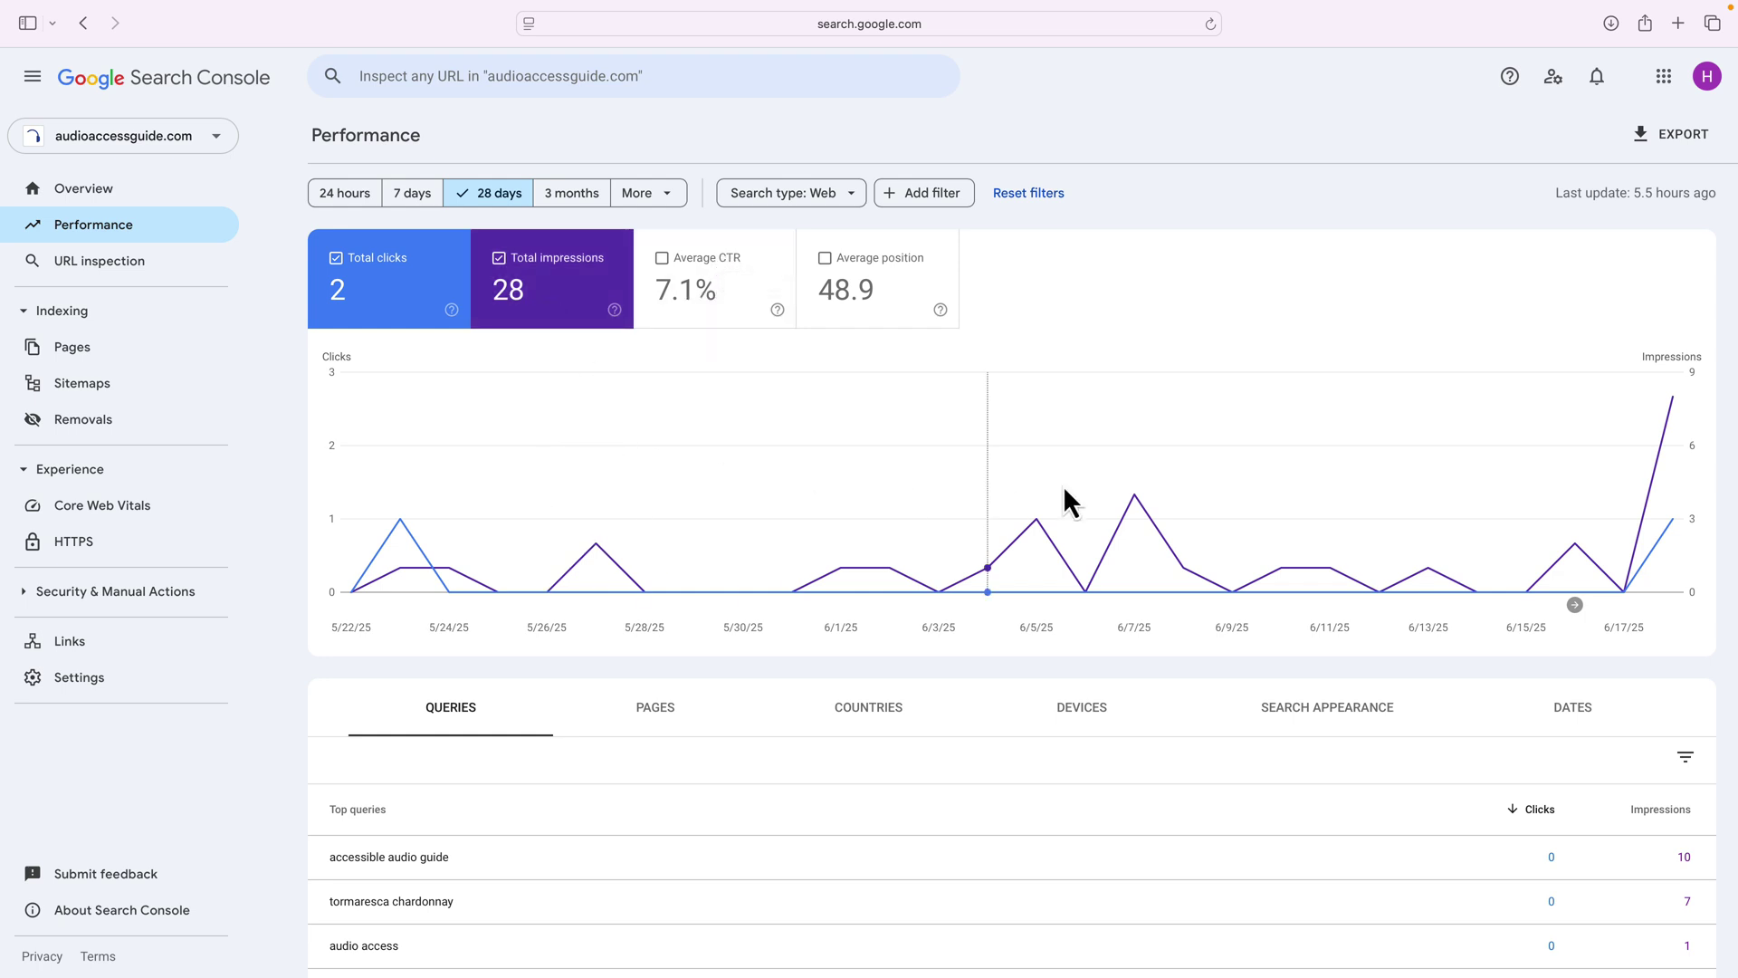
{"action": "mouse_move", "coordinate": [1113, 440]}
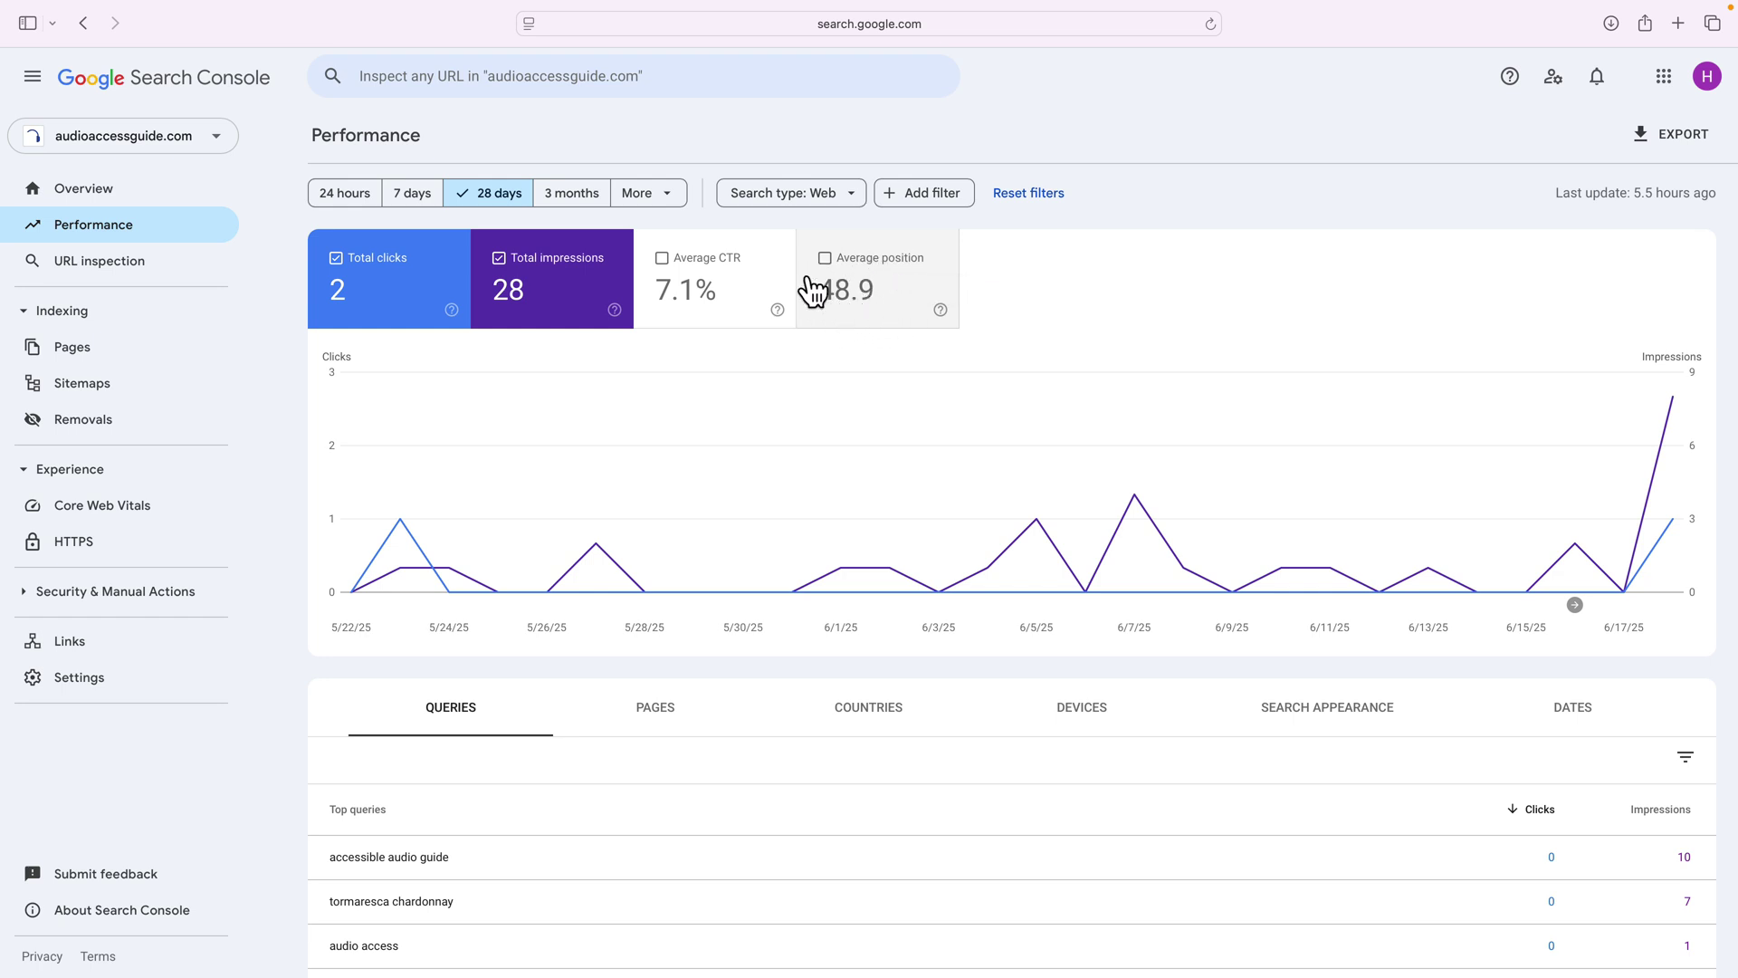
{"action": "scroll", "coordinate": [878, 378], "scroll_direction": "down", "scroll_amount": 1}
{"action": "scroll", "coordinate": [878, 379], "scroll_direction": "up", "scroll_amount": 1}
{"action": "scroll", "coordinate": [650, 425], "scroll_direction": "down", "scroll_amount": 3}
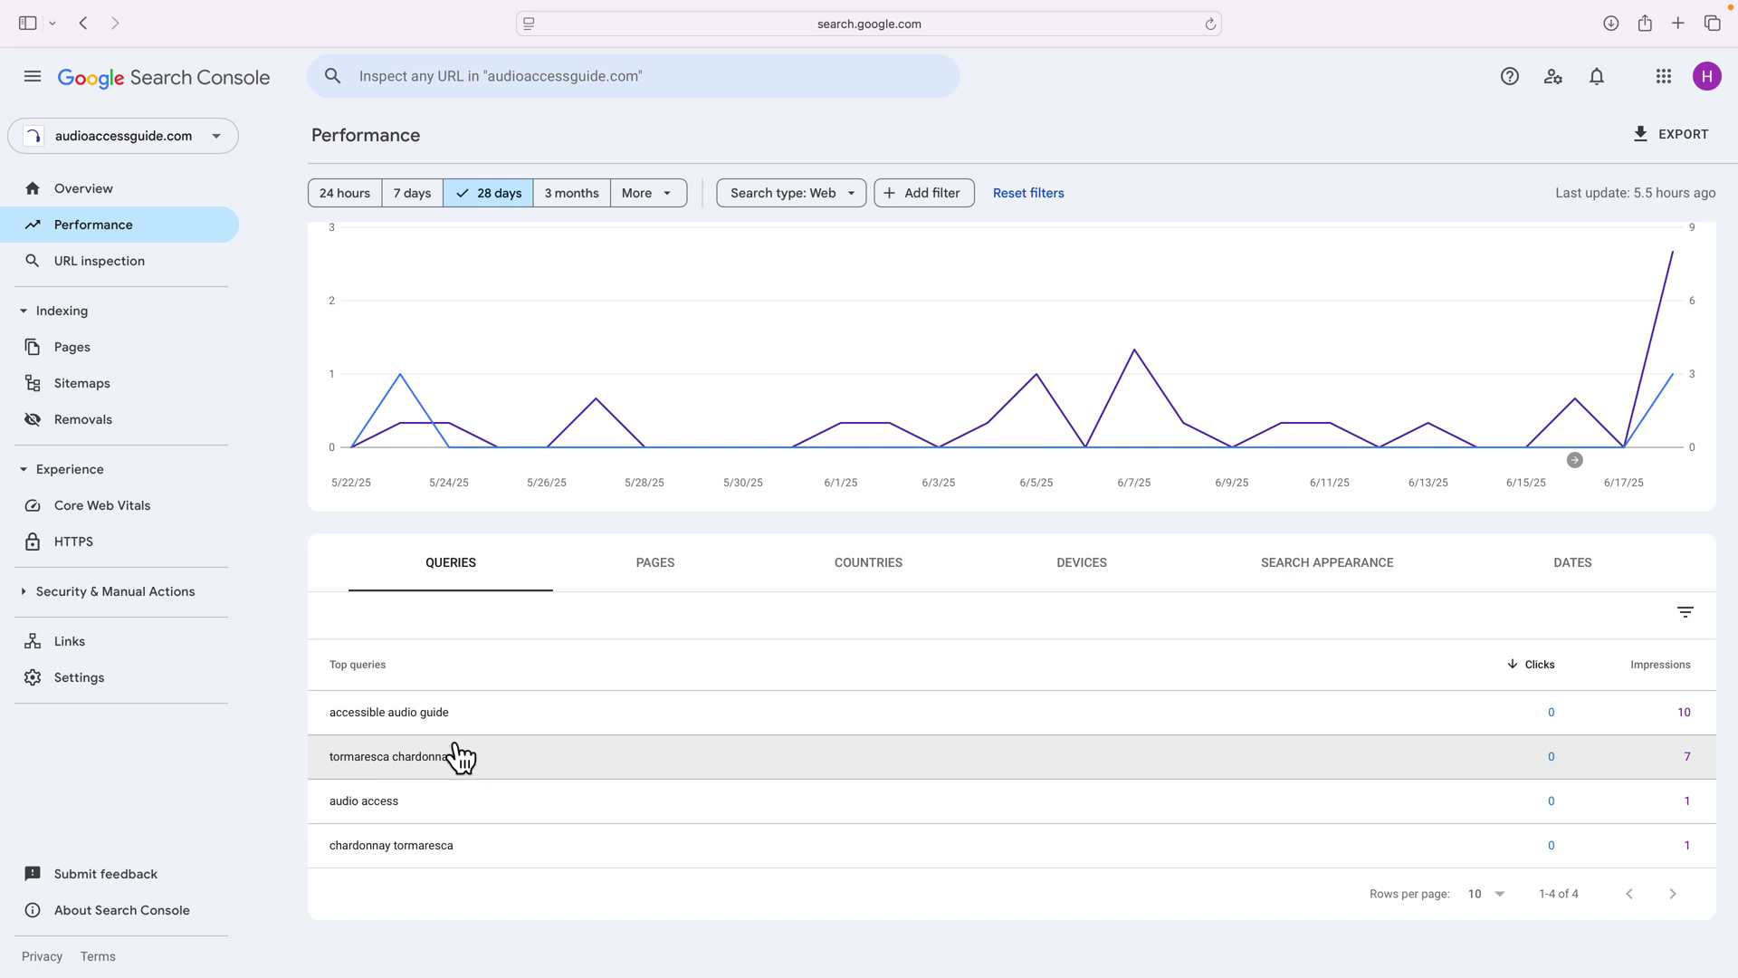
Step: Sort the queries by impressions and review the top pages breakdown
{"action": "left_click", "coordinate": [1644, 674]}
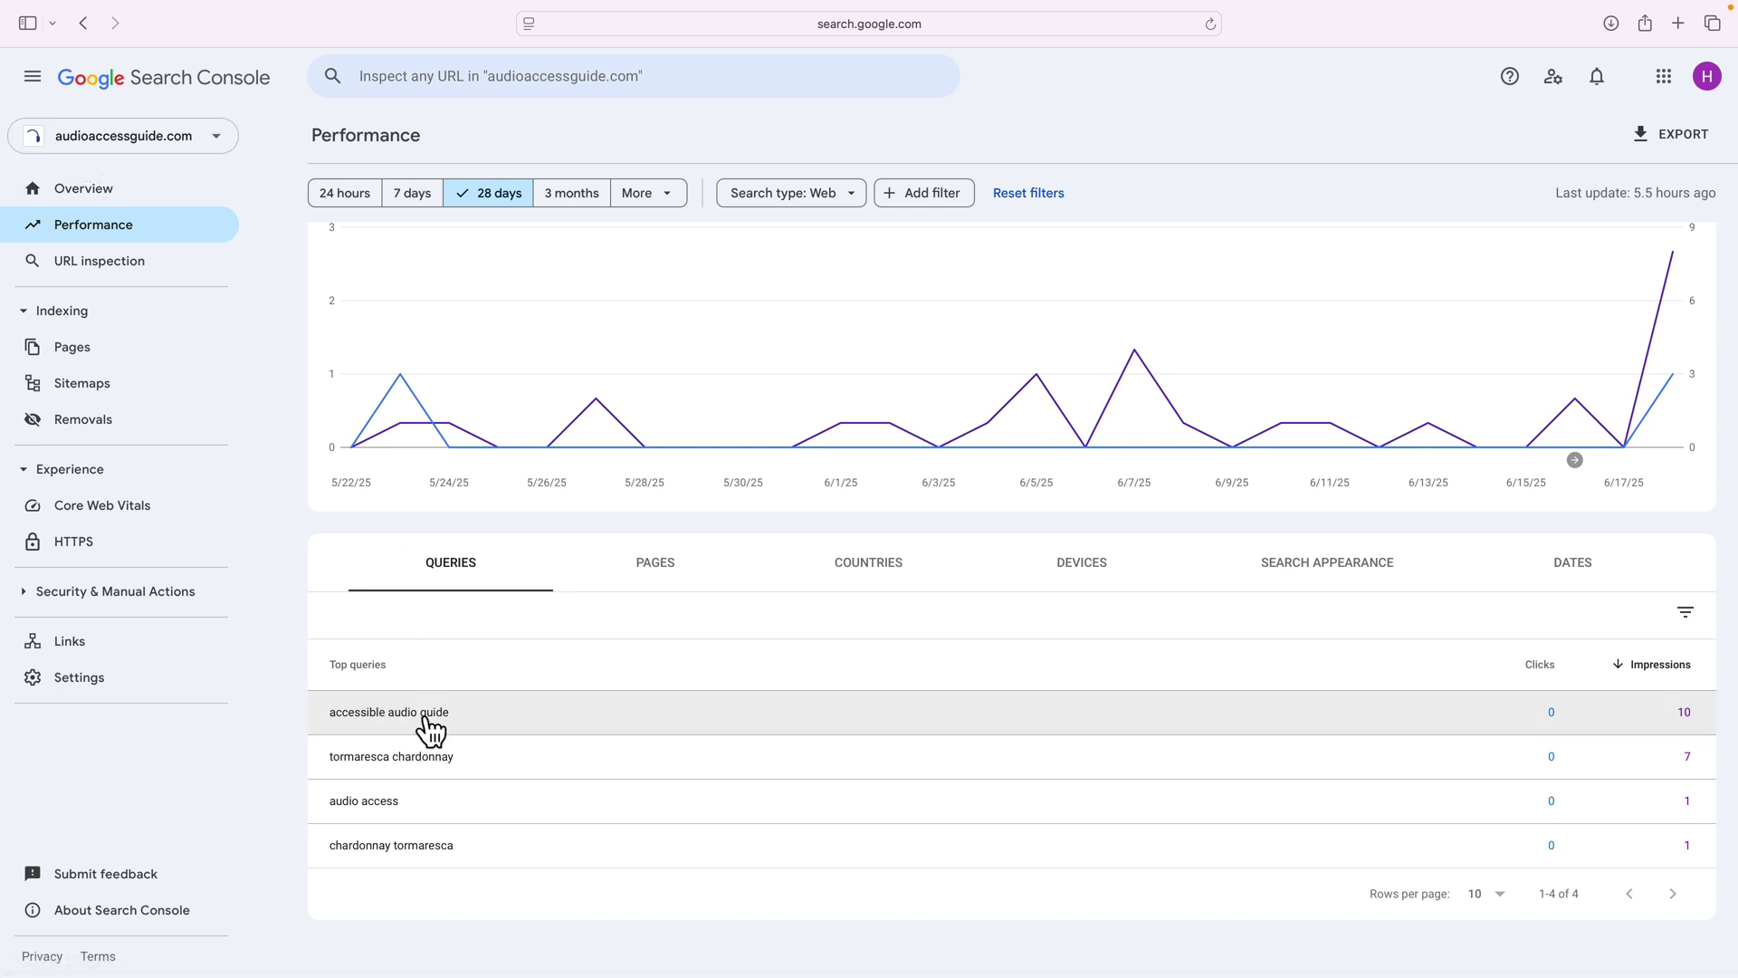
{"action": "left_click", "coordinate": [662, 573]}
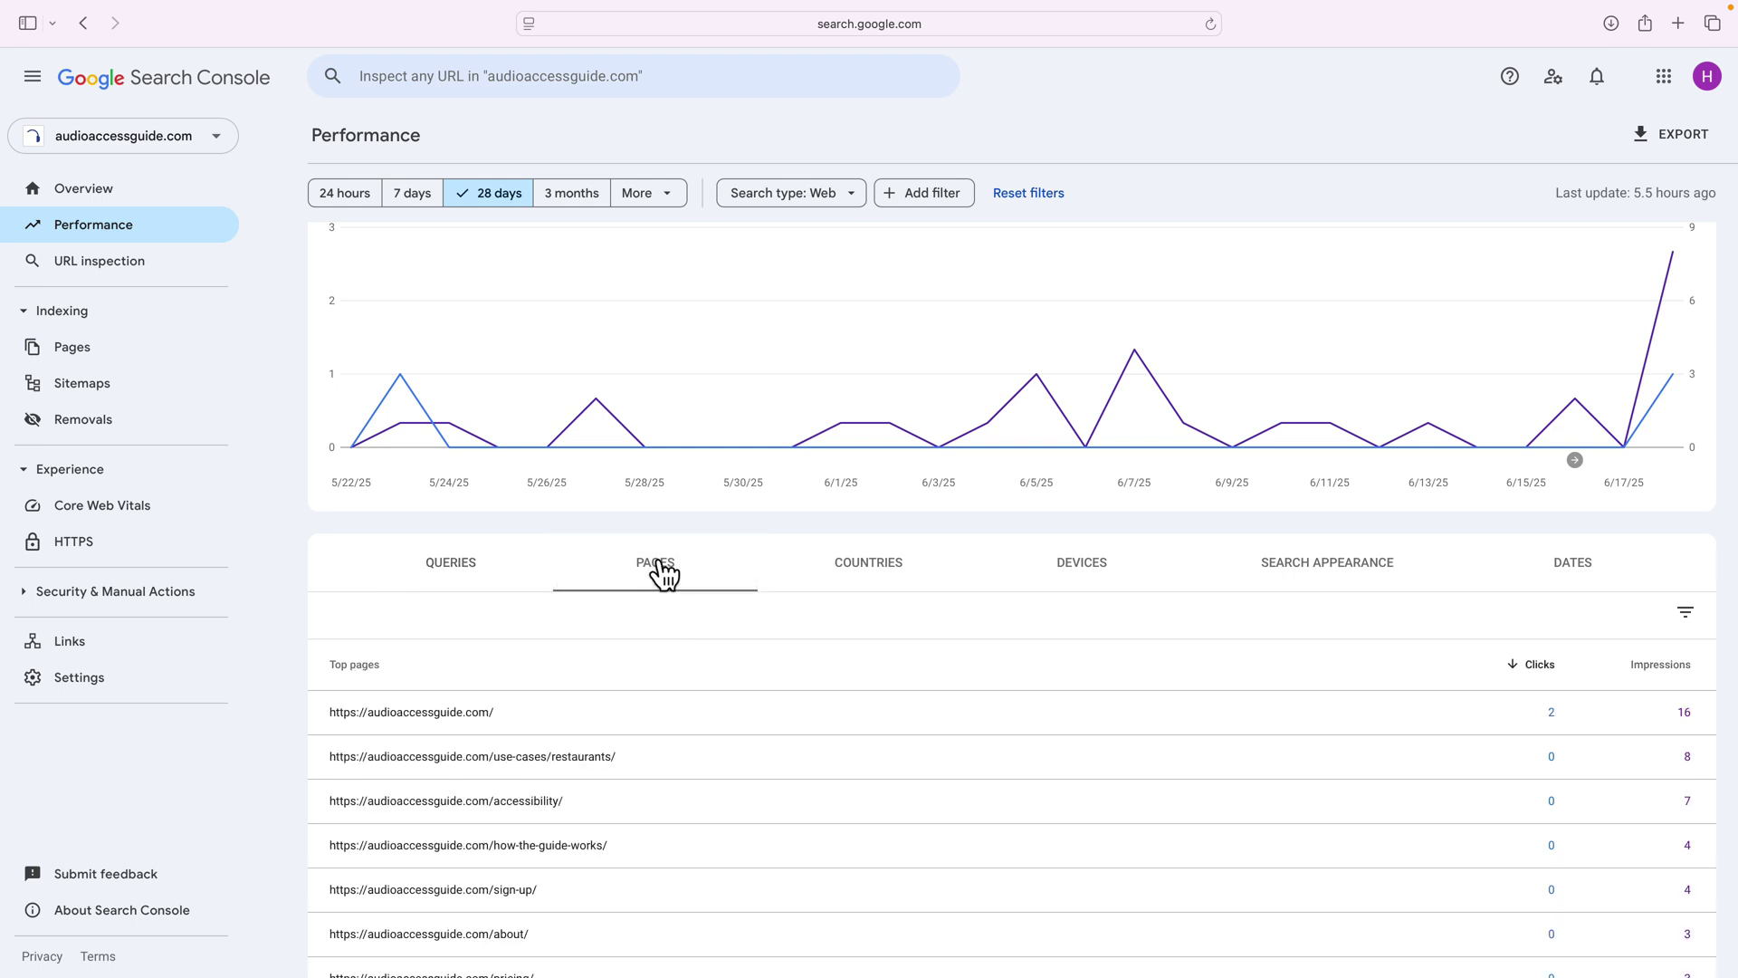
{"action": "scroll", "coordinate": [643, 706], "scroll_direction": "down", "scroll_amount": 2}
{"action": "scroll", "coordinate": [656, 672], "scroll_direction": "up", "scroll_amount": 1}
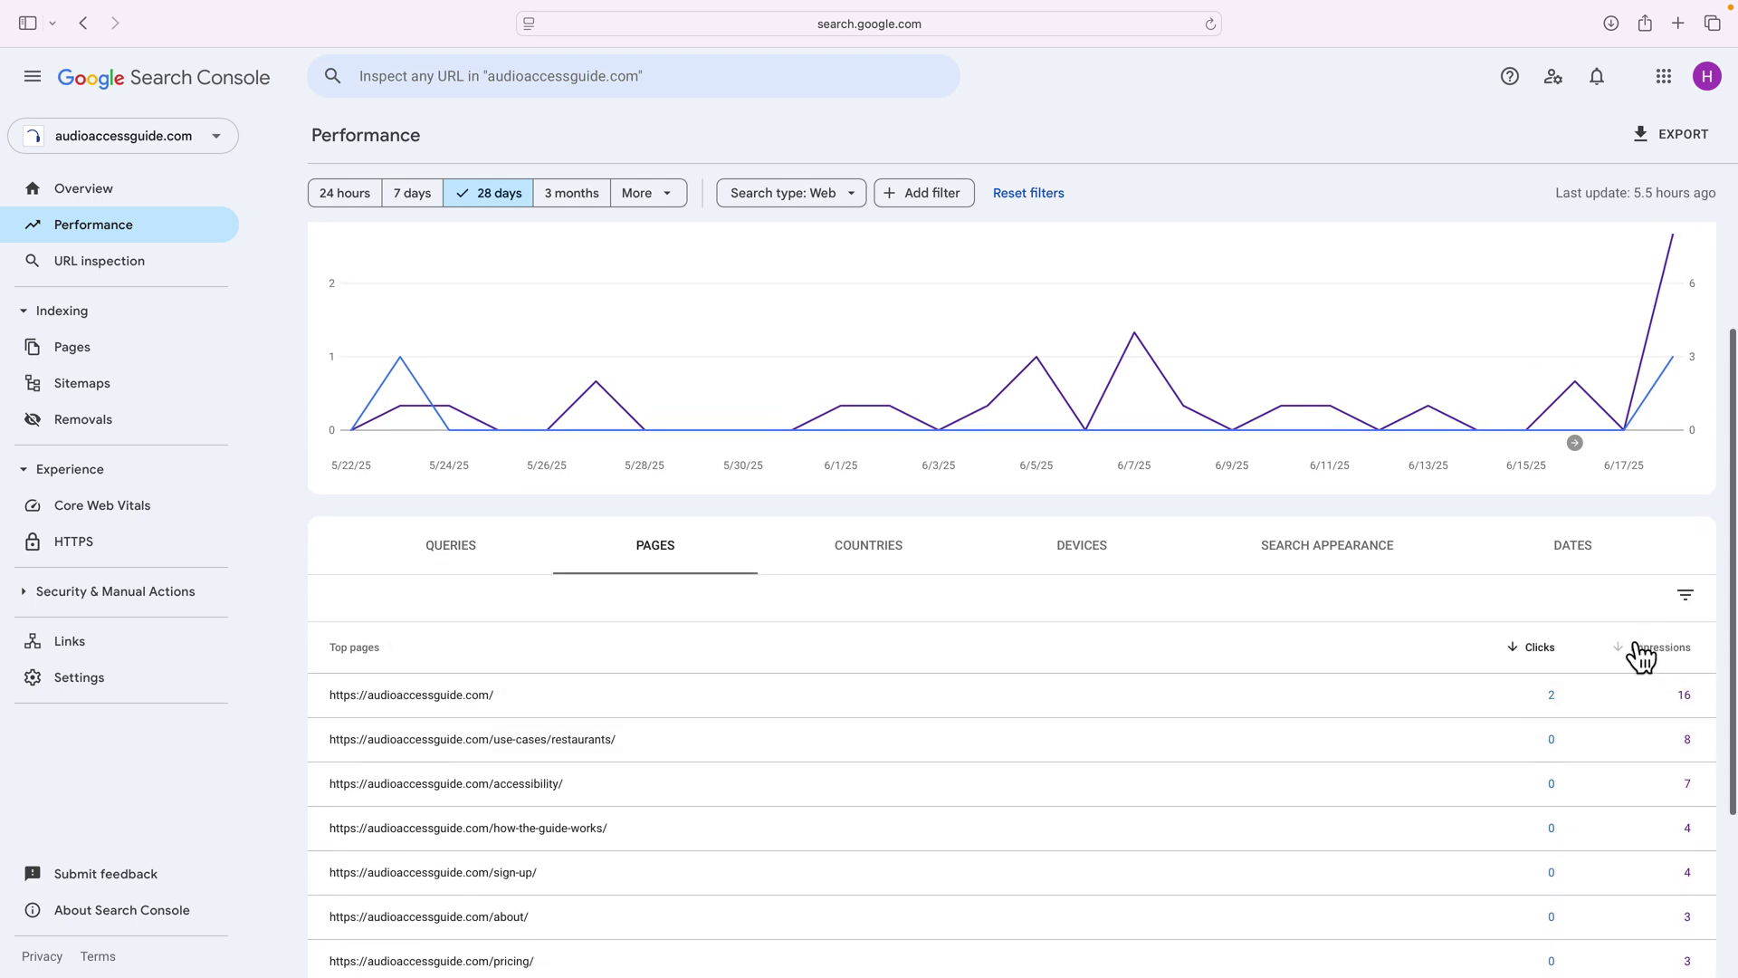
Step: Review the country, device and search appearance breakdowns, ending on the per-date table
{"action": "left_click", "coordinate": [880, 565]}
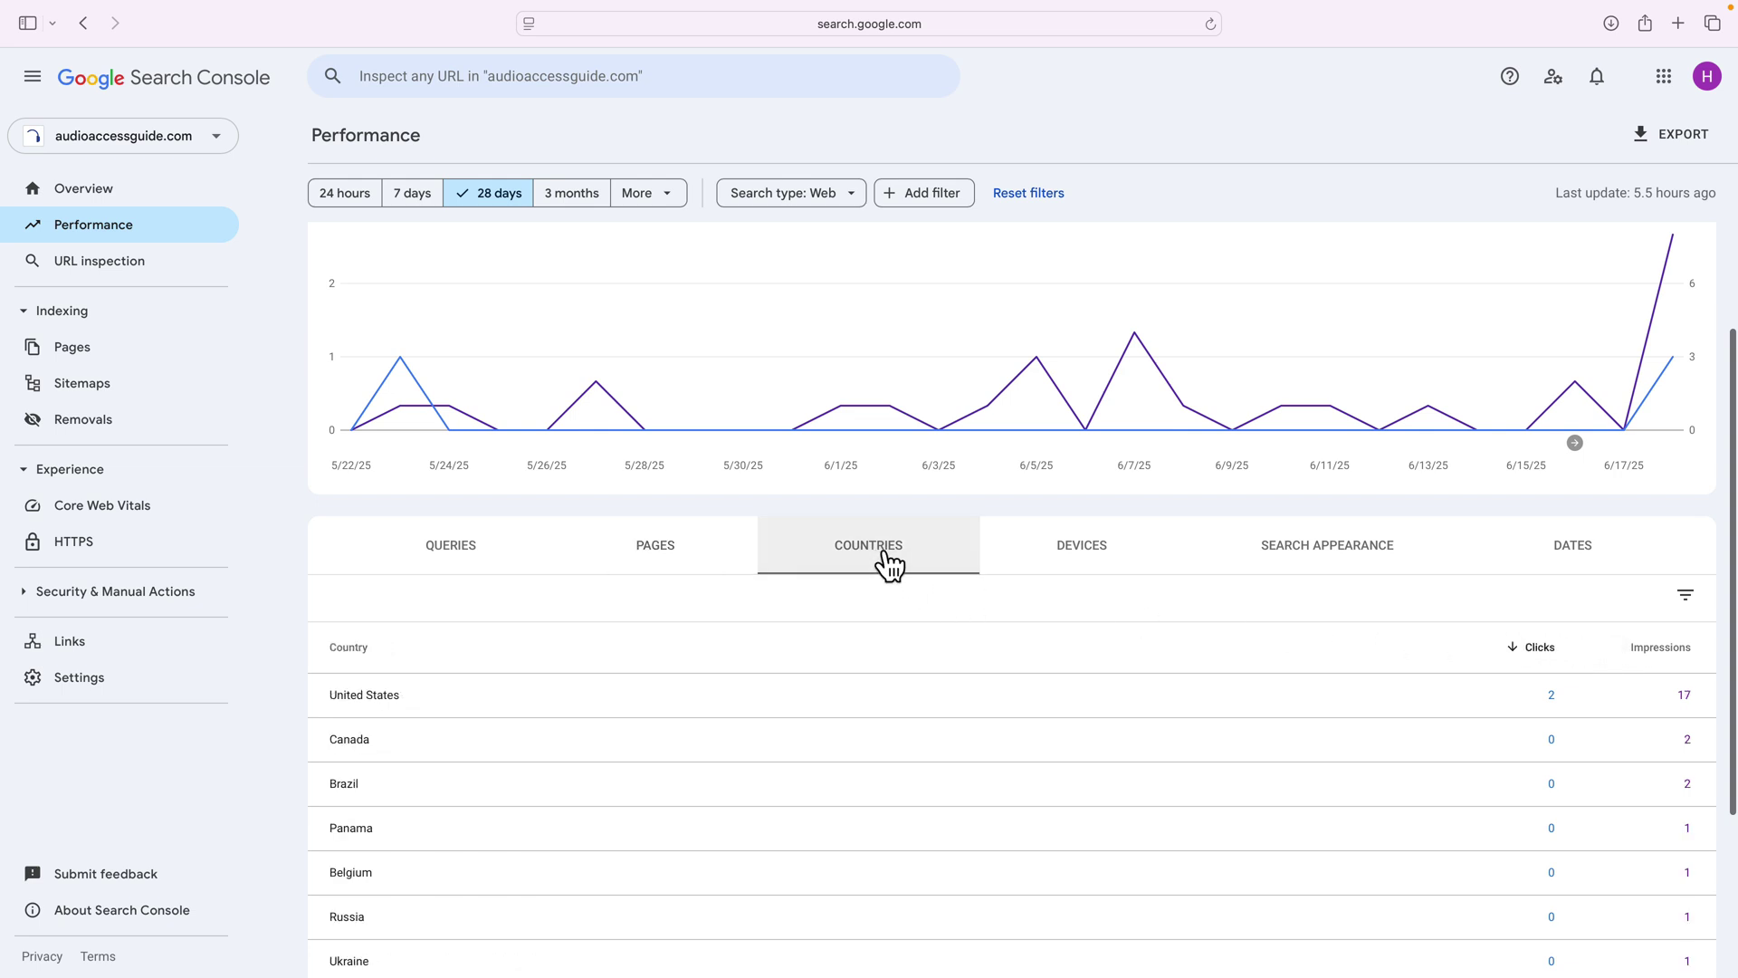
{"action": "left_click", "coordinate": [1090, 558]}
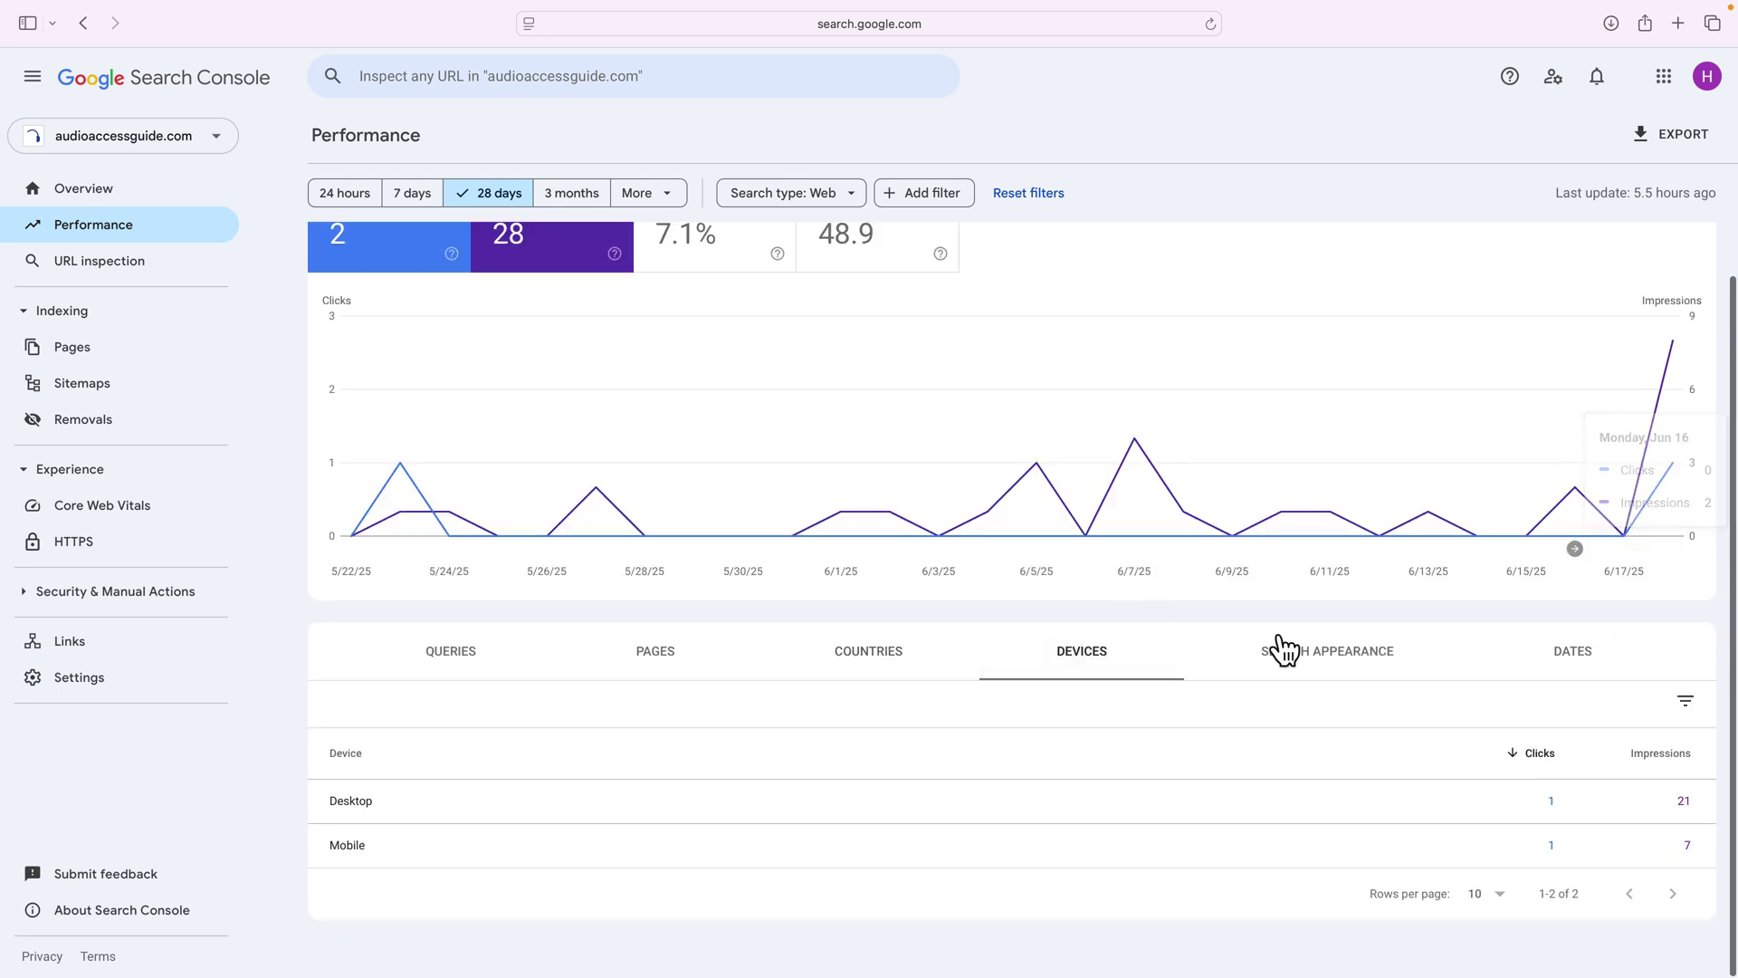
{"action": "left_click", "coordinate": [1361, 667]}
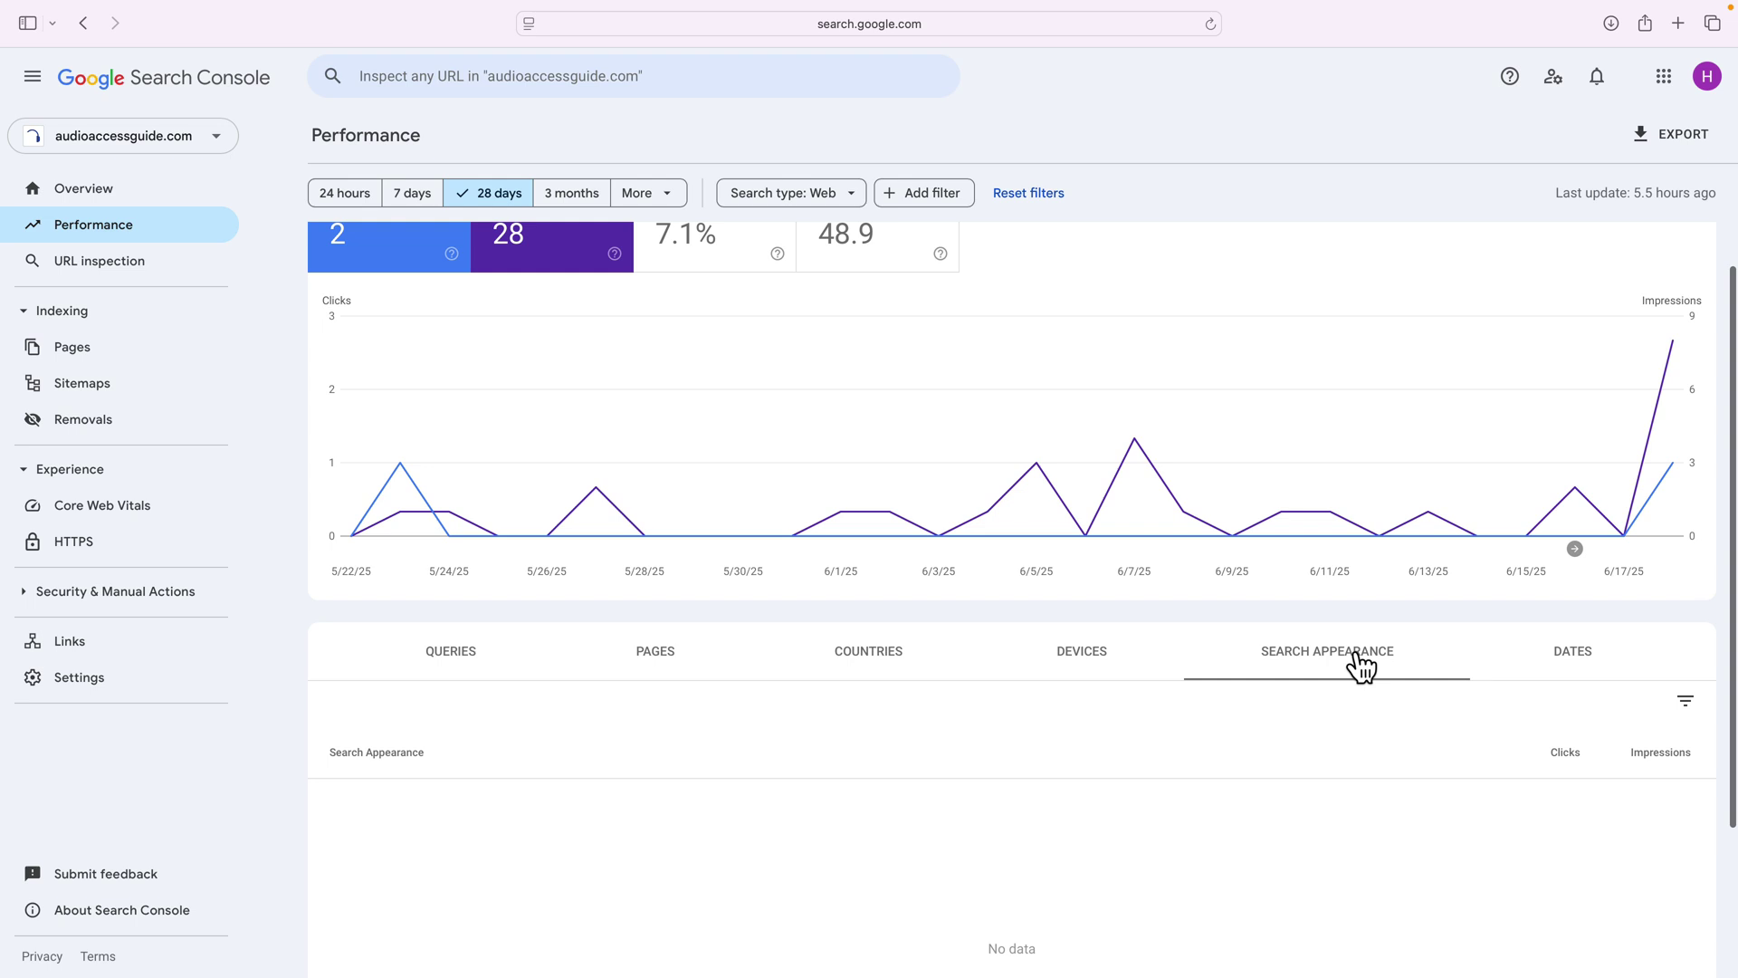
{"action": "left_click", "coordinate": [1567, 661]}
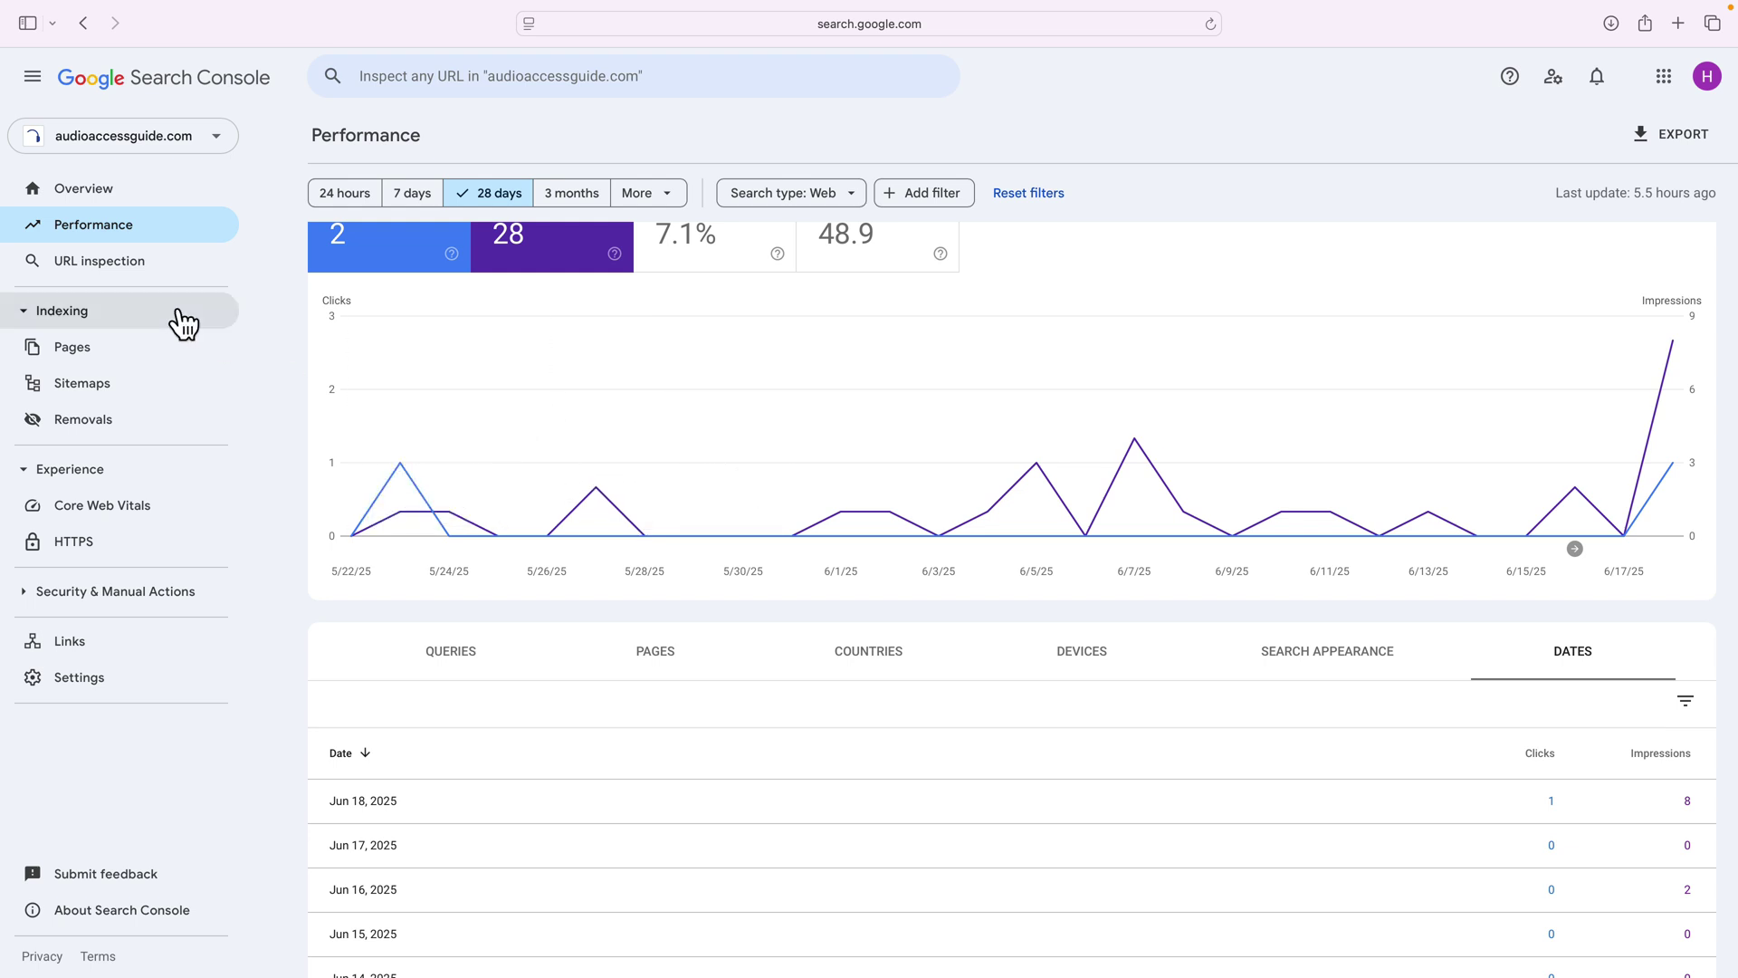
{"action": "left_click", "coordinate": [105, 265]}
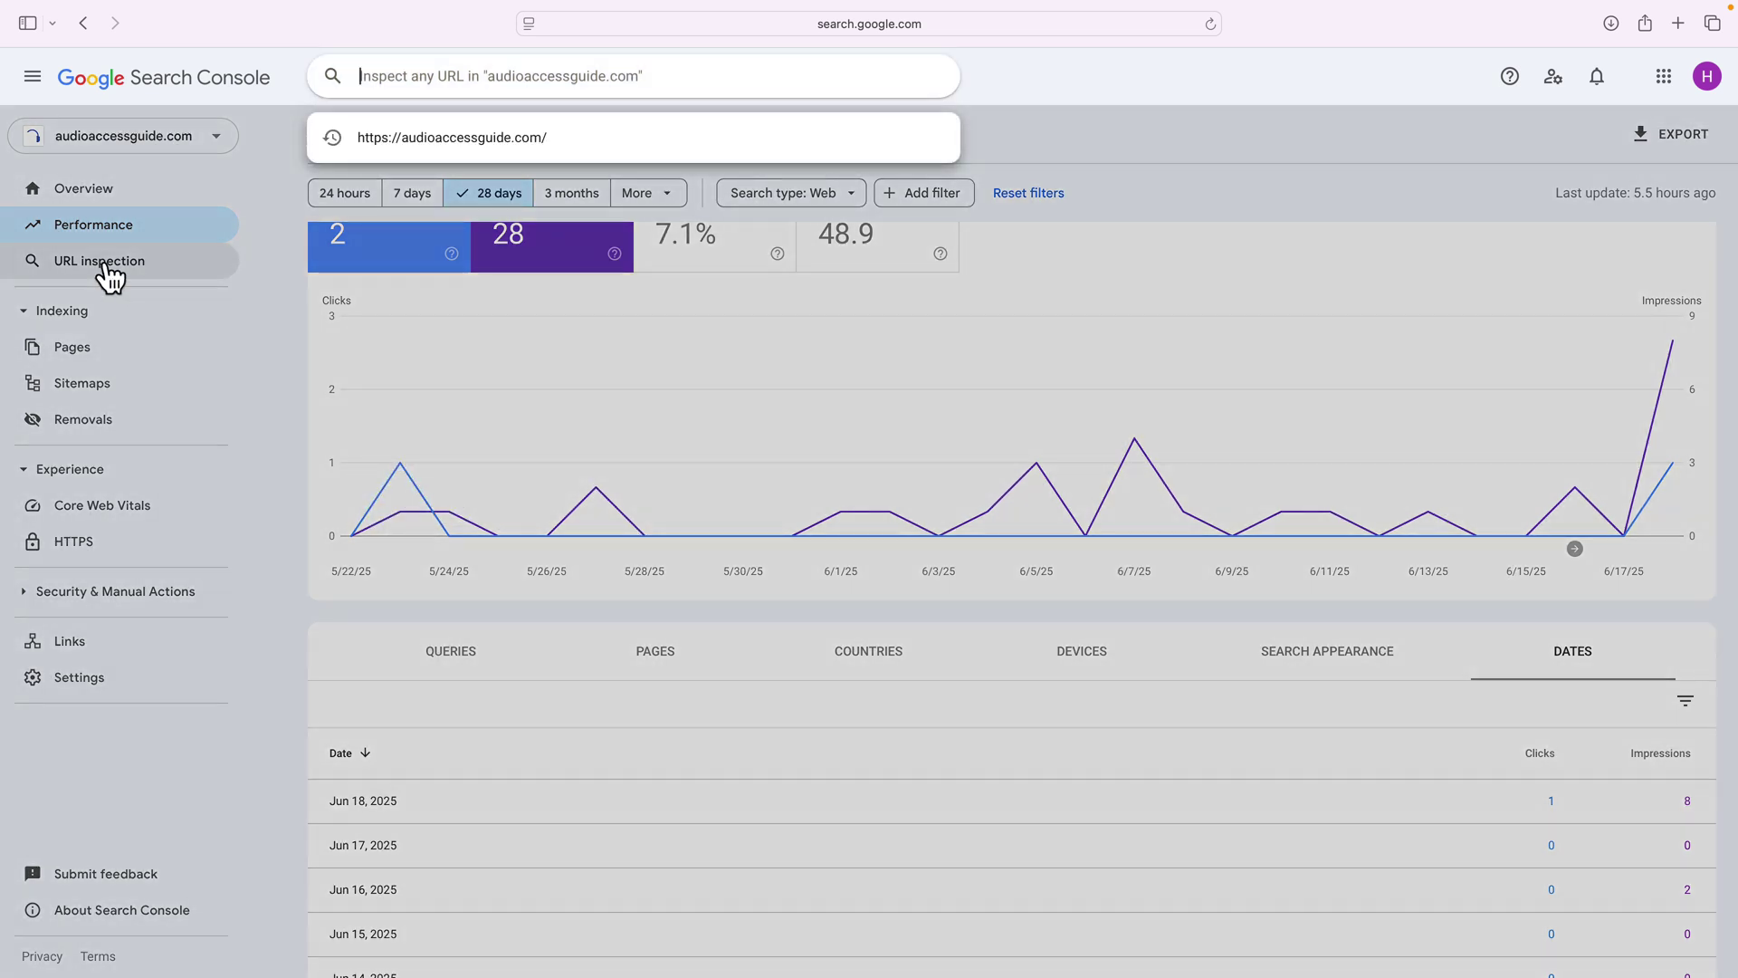
{"action": "left_click", "coordinate": [410, 152]}
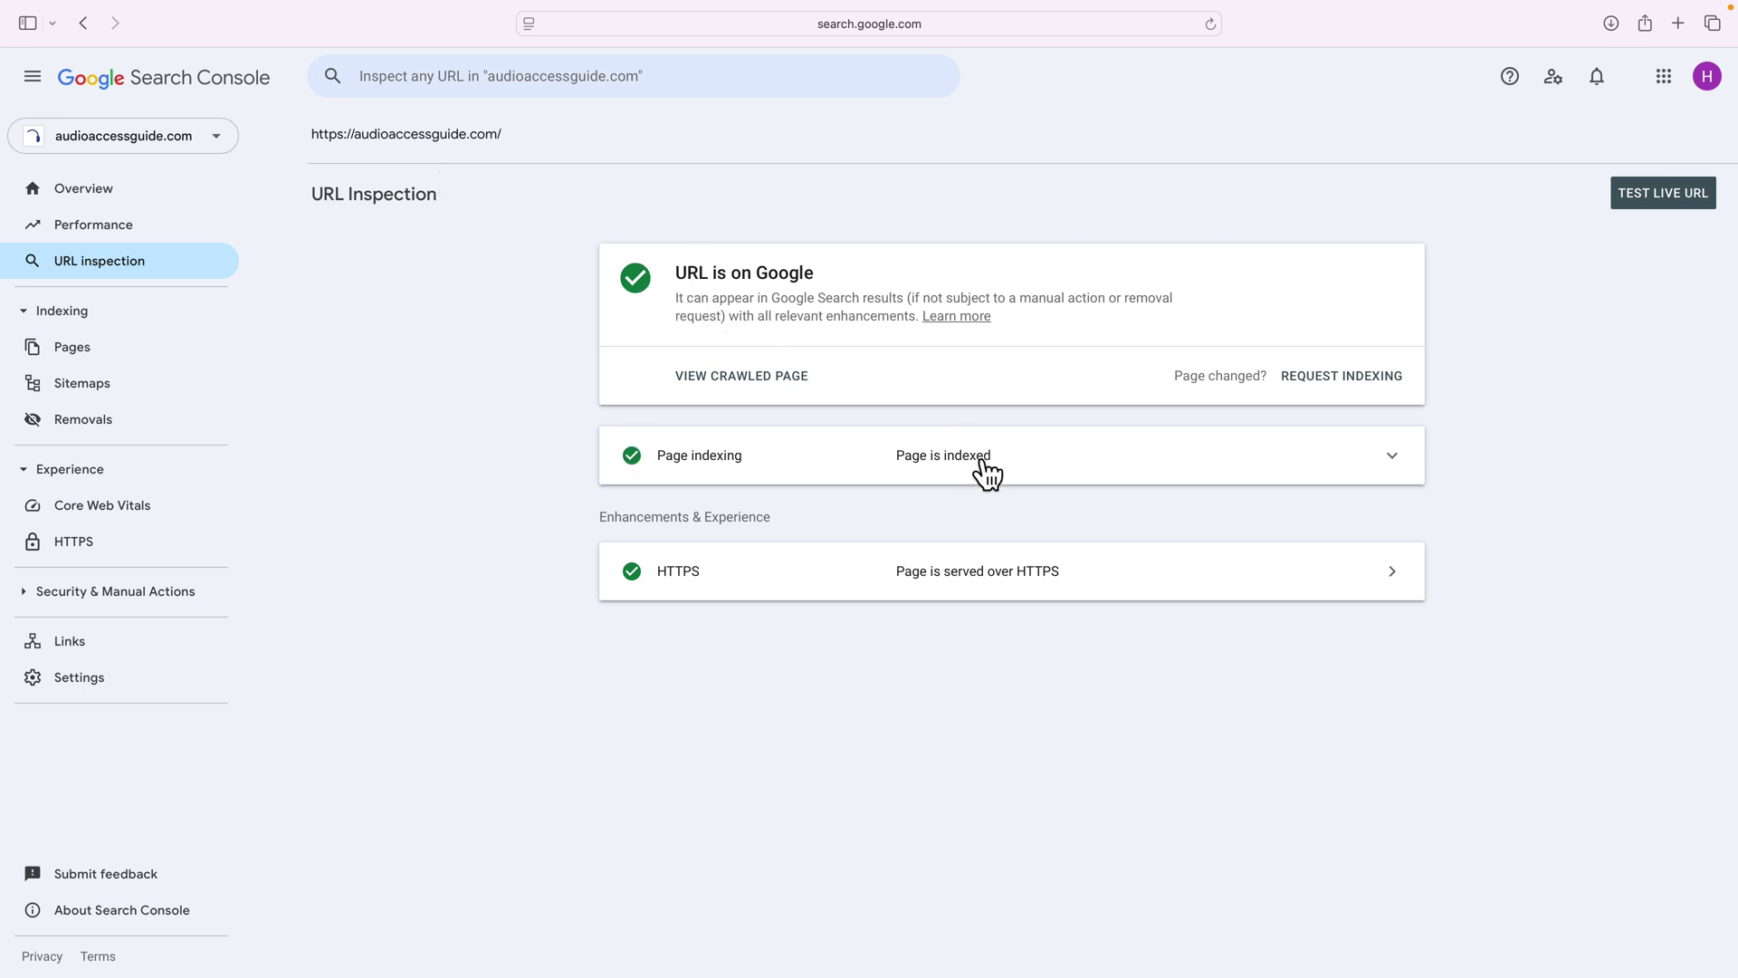
{"action": "left_click", "coordinate": [949, 464]}
{"action": "scroll", "coordinate": [946, 462], "scroll_direction": "down", "scroll_amount": 2}
{"action": "left_click_drag", "start_coordinate": [680, 501], "coordinate": [1055, 504]}
{"action": "left_click", "coordinate": [1056, 505]}
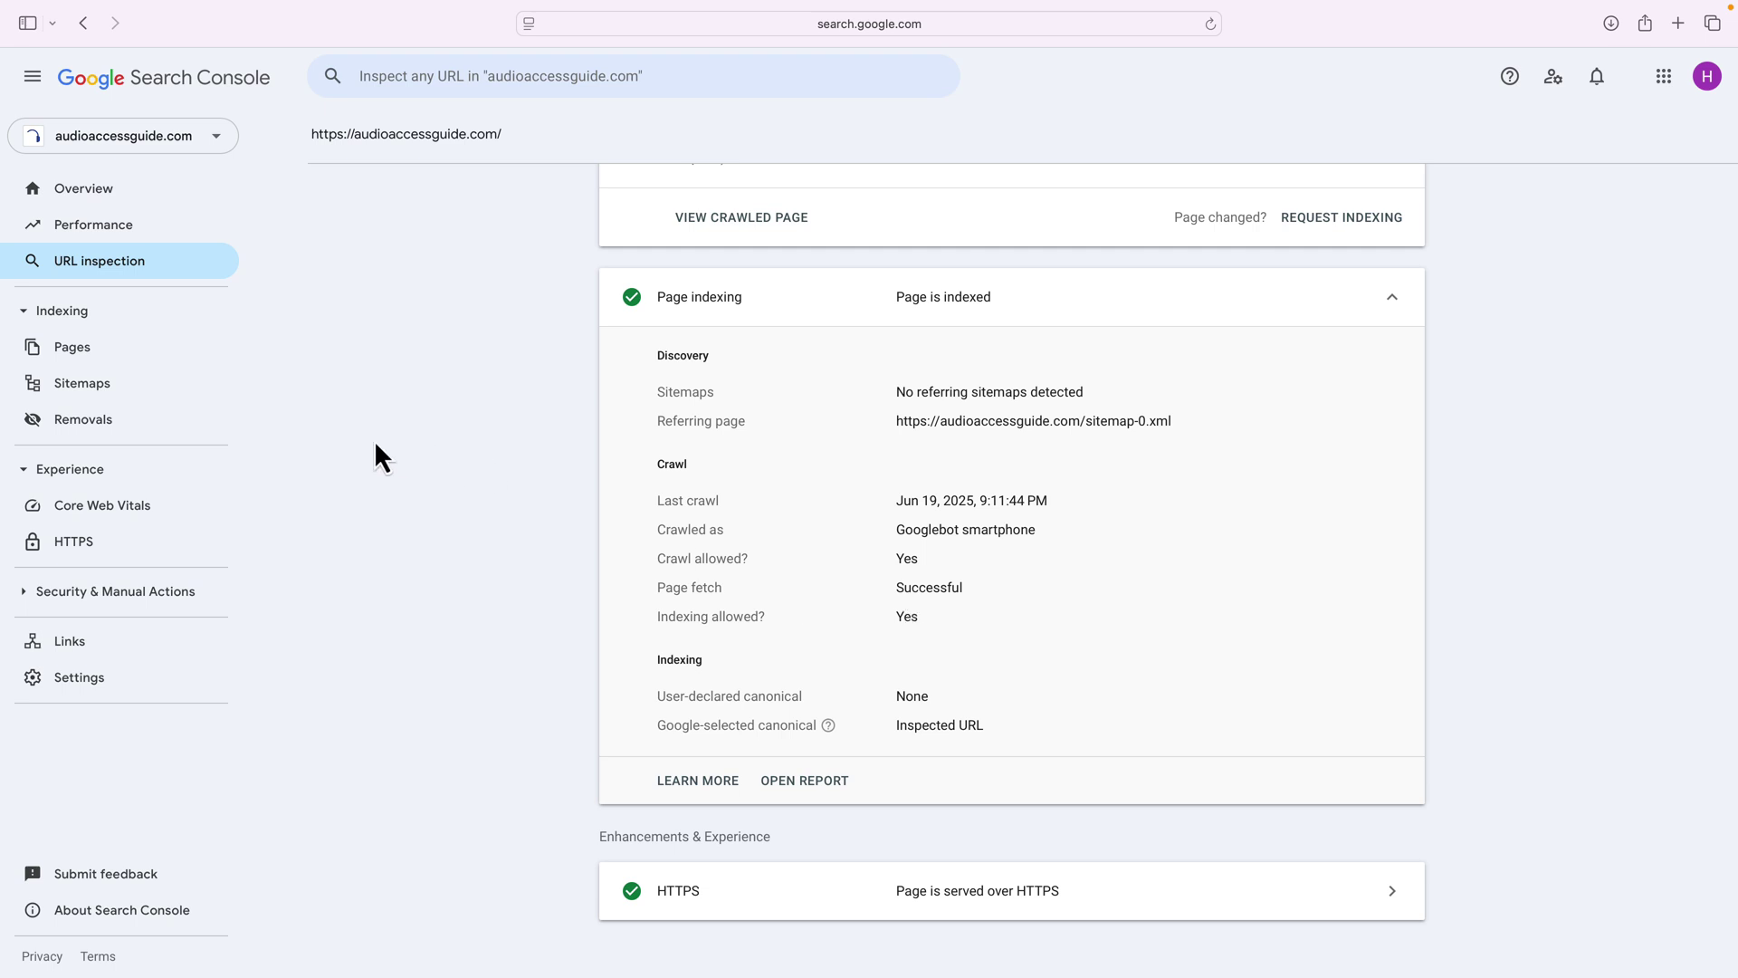
Step: Look at the Sitemaps and Pages reports, then return to the Performance report
{"action": "left_click", "coordinate": [80, 387]}
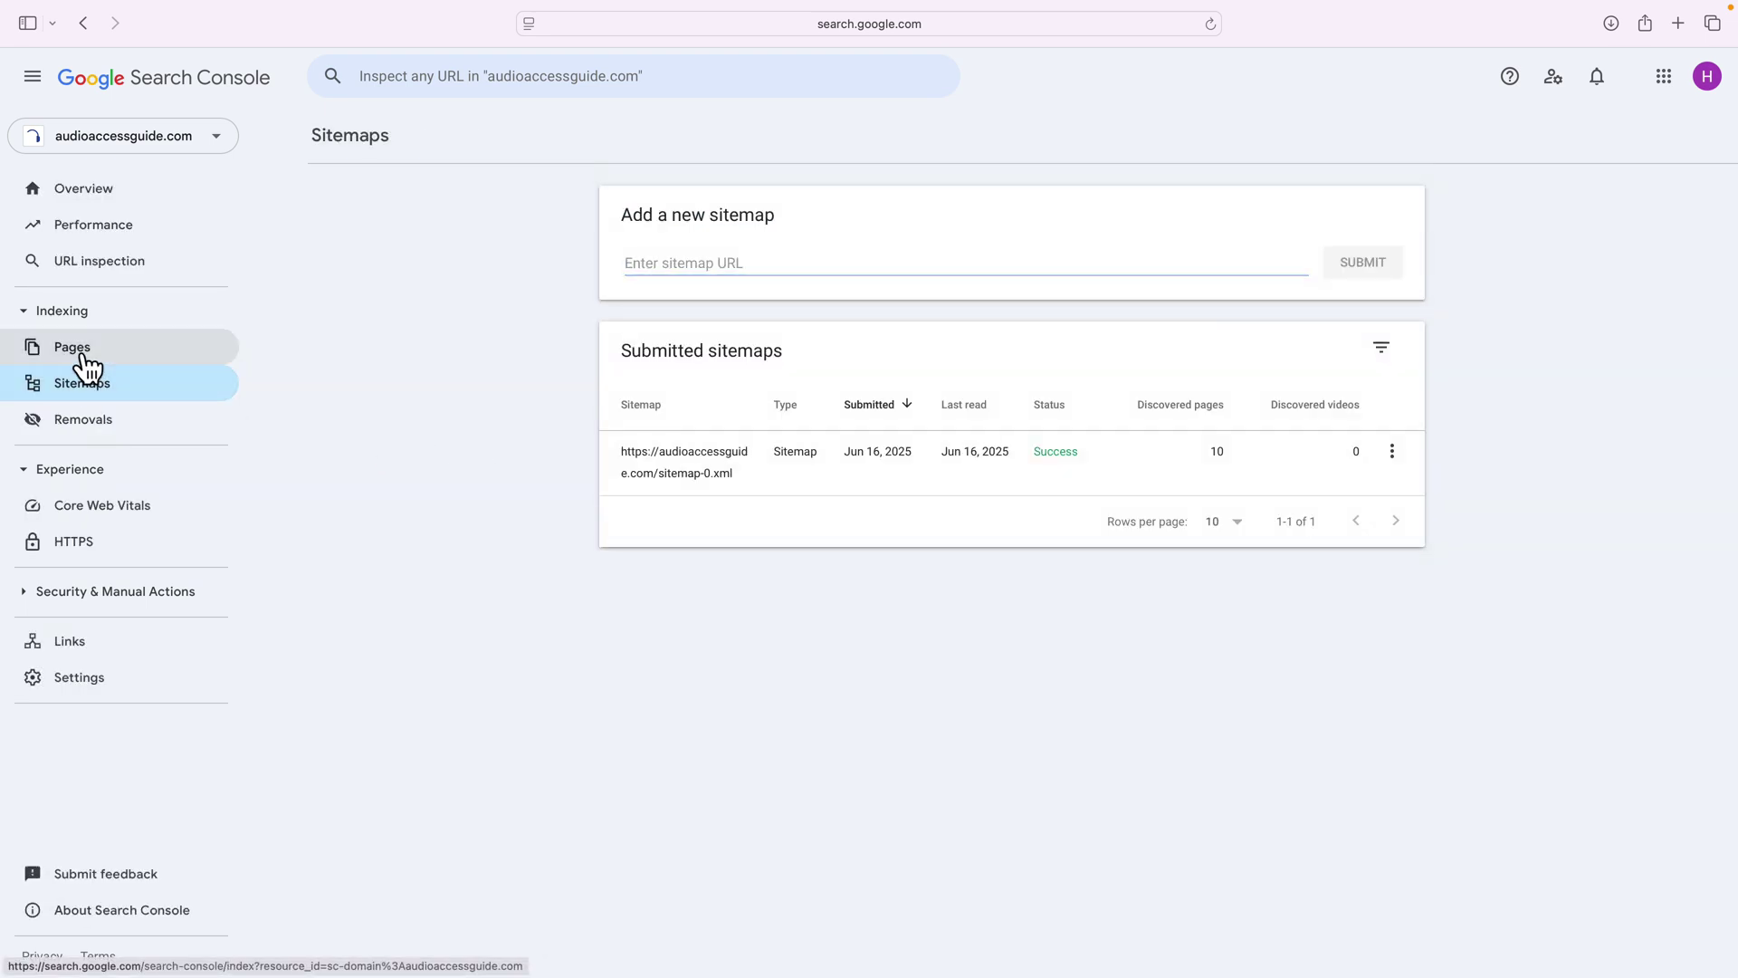
{"action": "left_click", "coordinate": [81, 356]}
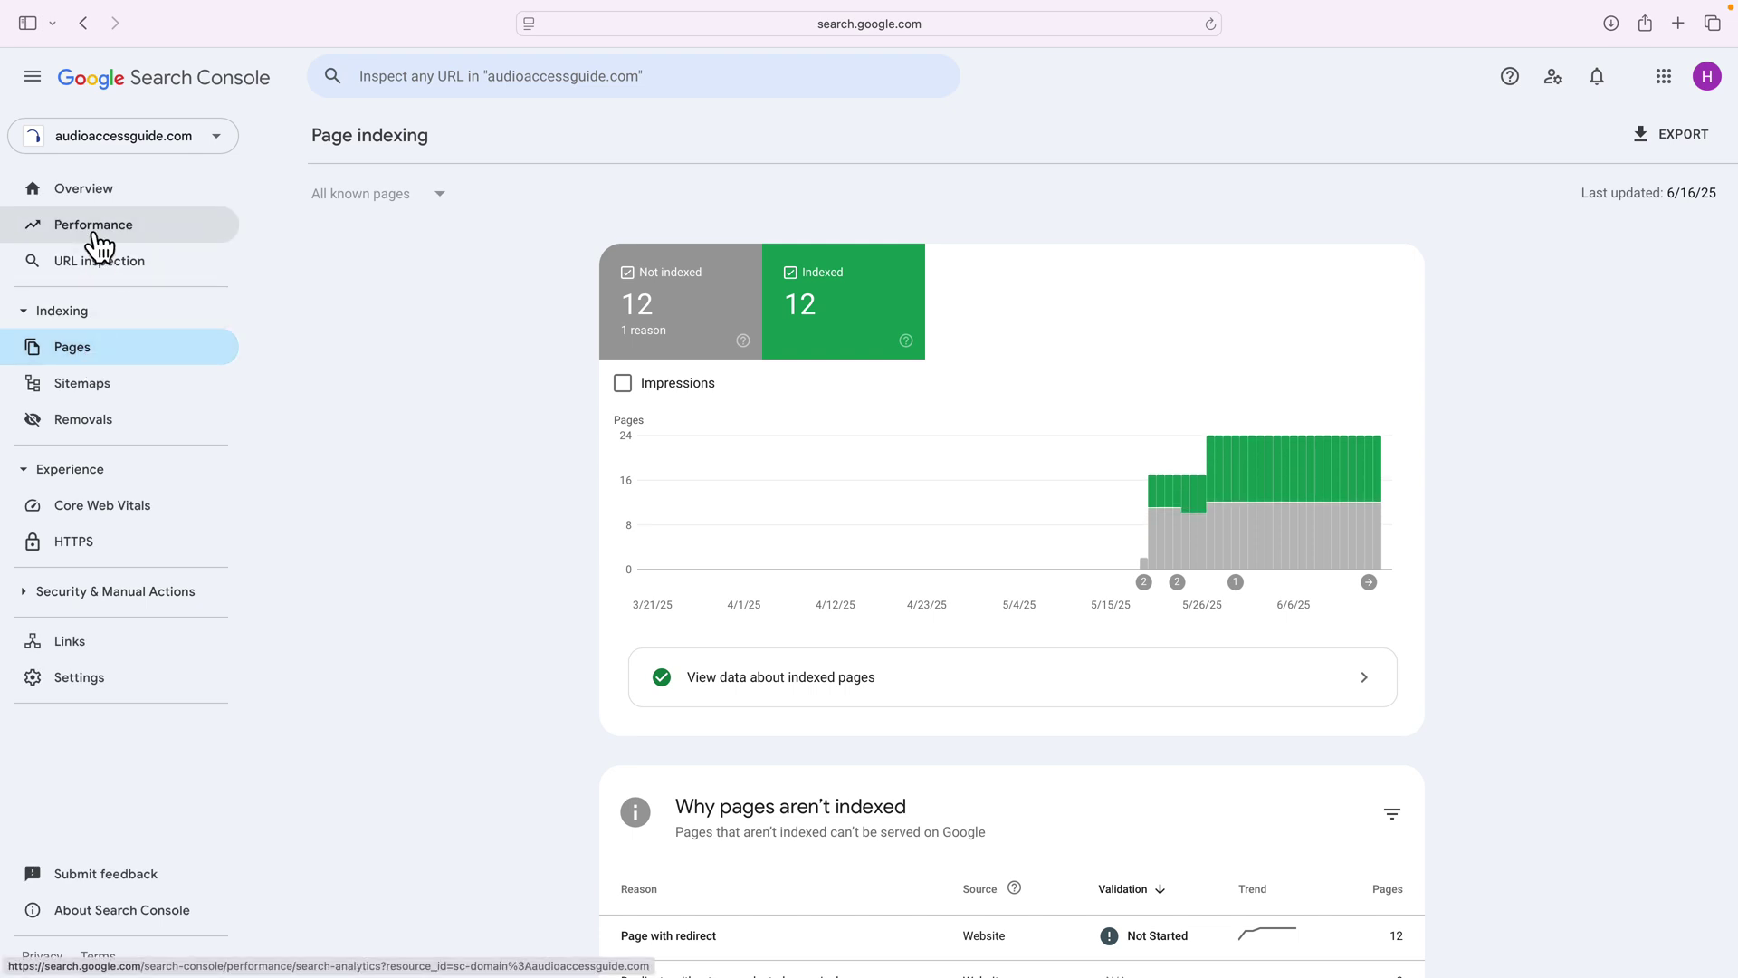
{"action": "left_click", "coordinate": [94, 232]}
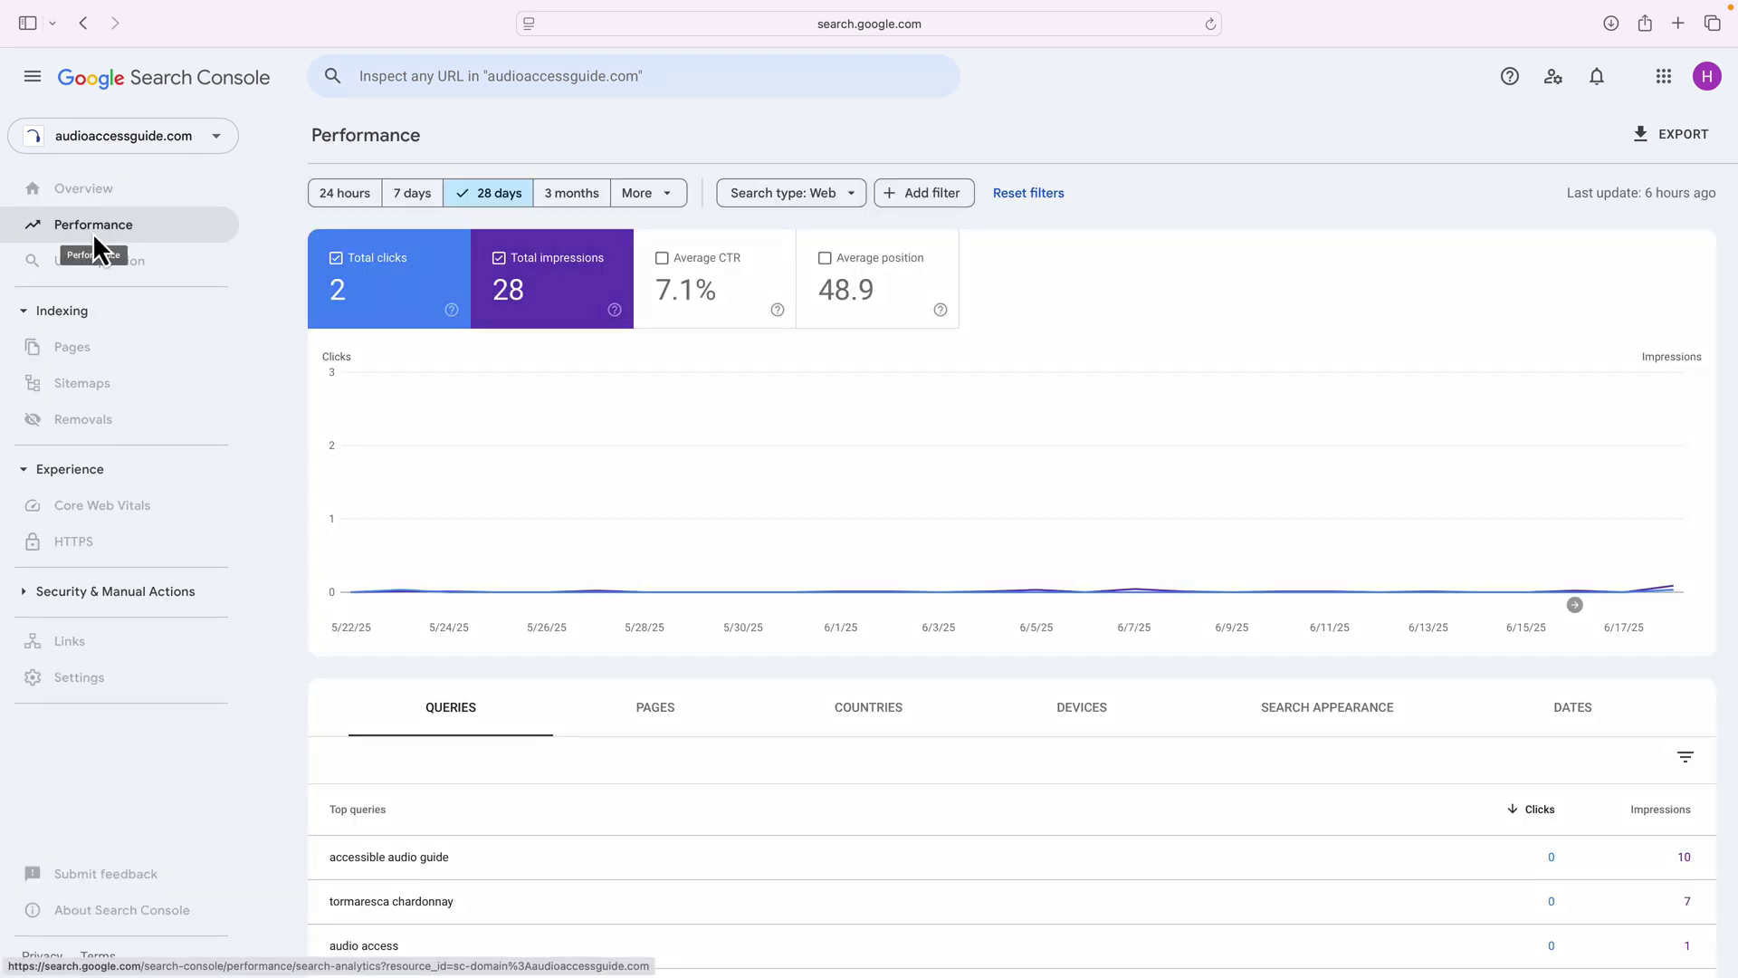